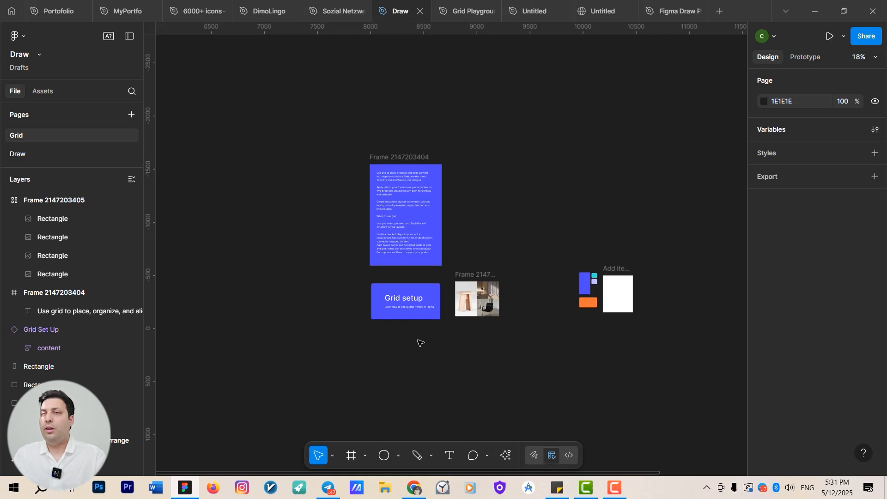
- Read the text in the blue frame explaining what grid is and when to use it
scroll(422, 222, "up", 5)
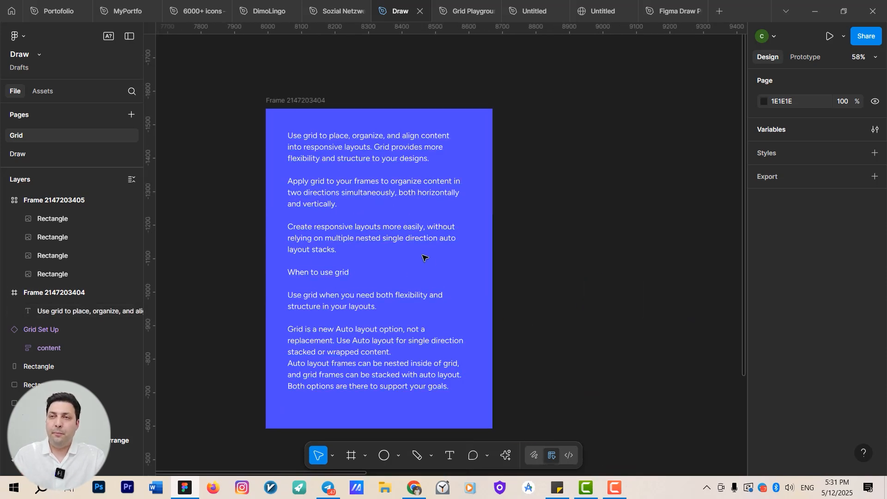
scroll(423, 257, "up", 3)
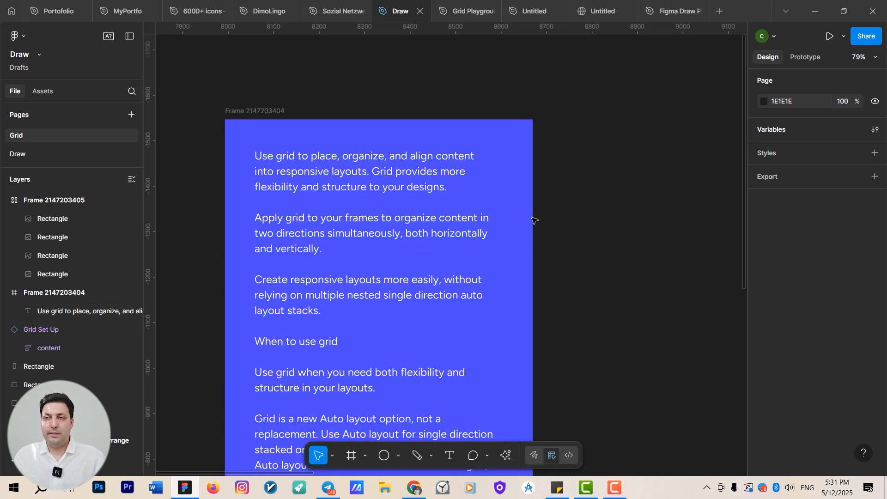
scroll(491, 242, "down", 3)
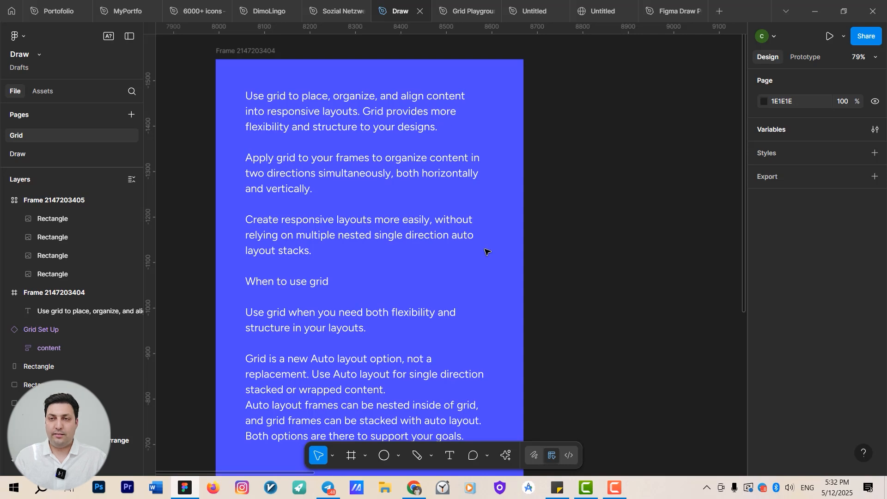
scroll(396, 182, "down", 3)
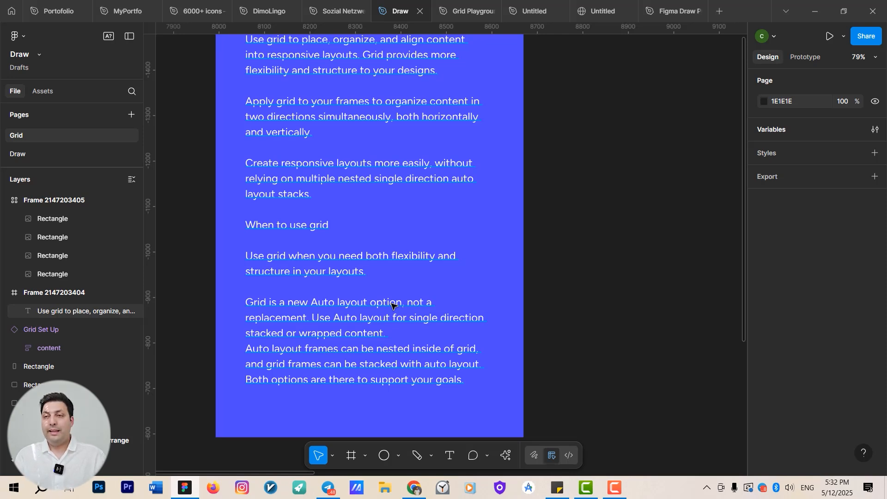
scroll(393, 317, "down", 8)
left_click_drag(434, 289, 379, 78)
scroll(398, 208, "up", 3)
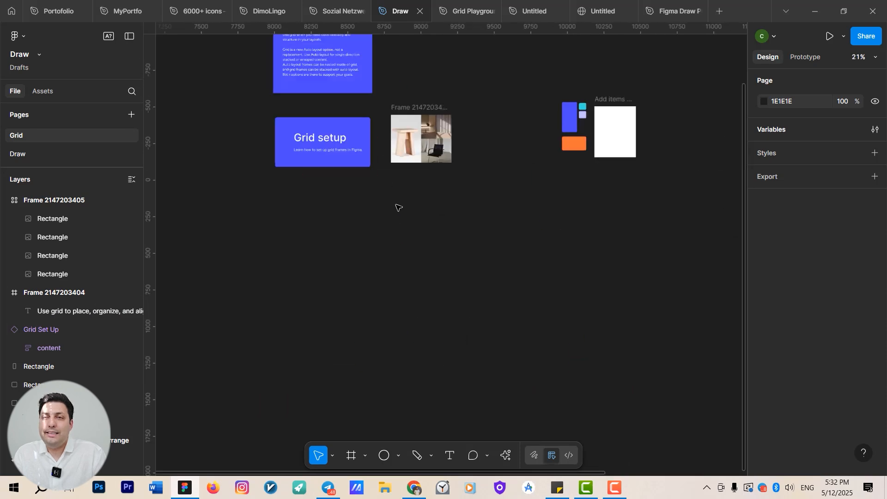
- Move the stool, kitchen shelf, curtain and chair images out of the grid frame onto the canvas below it
left_click_drag(409, 235, 394, 319)
scroll(394, 318, "up", 4)
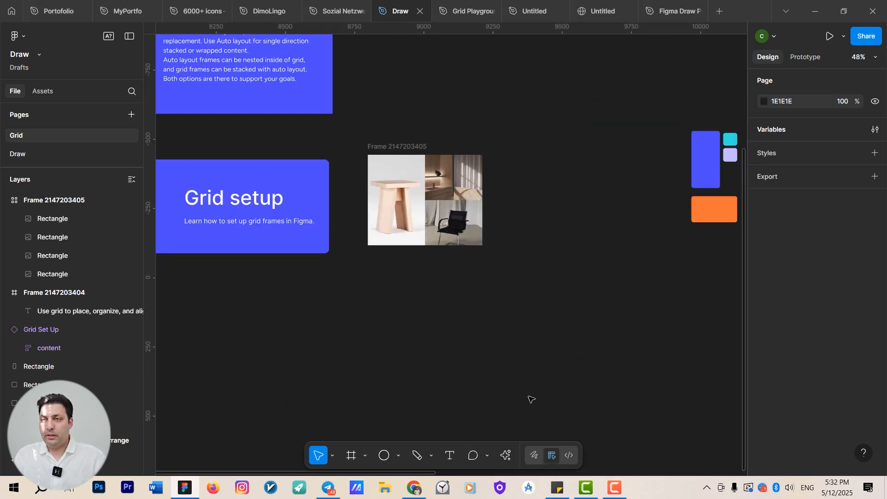
scroll(488, 350, "up", 2)
scroll(459, 388, "up", 3)
scroll(444, 381, "right", 3)
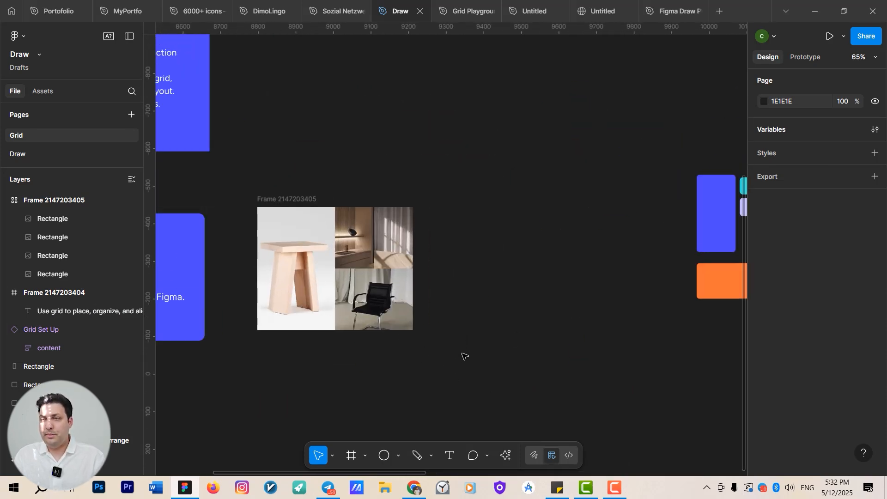
scroll(436, 296, "down", 3)
scroll(435, 296, "right", 2)
left_click(296, 302)
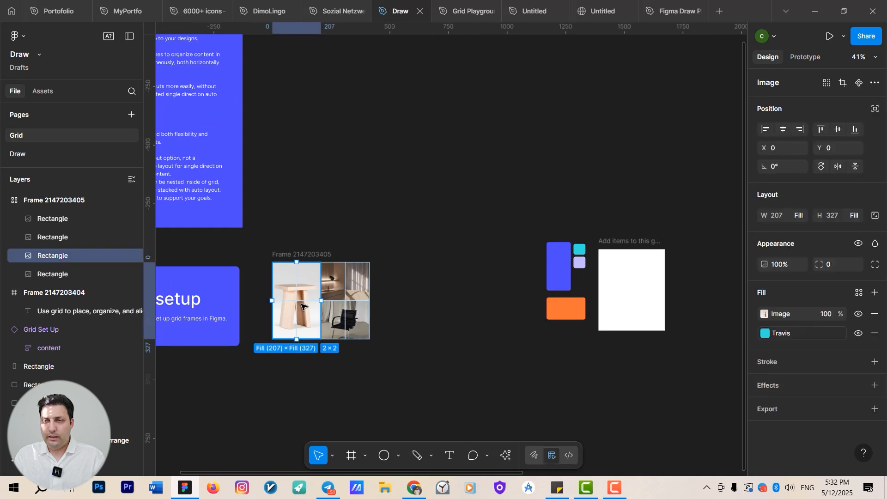
left_click_drag(296, 300, 248, 400)
left_click(333, 281)
left_click_drag(333, 281, 302, 398)
left_click_drag(365, 281, 368, 388)
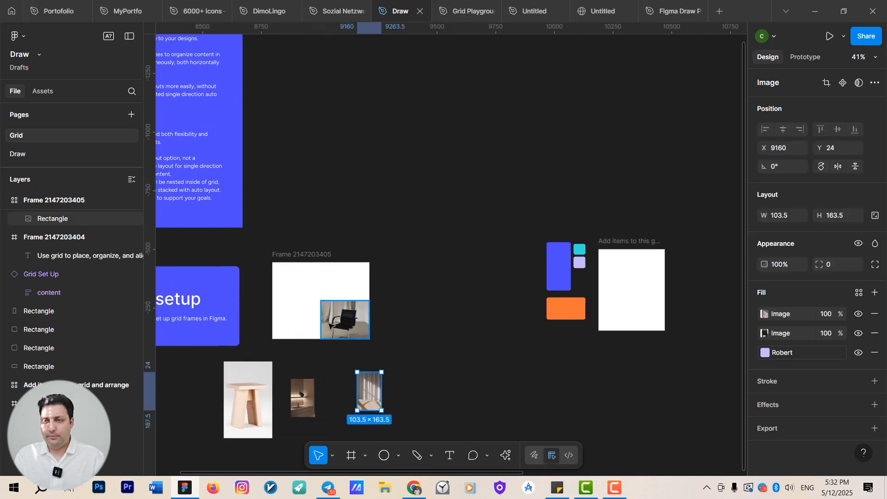
left_click(331, 323)
left_click_drag(337, 363, 352, 386)
- Examine the column and row settings of the emptied frame's Grid auto layout
left_click(359, 323)
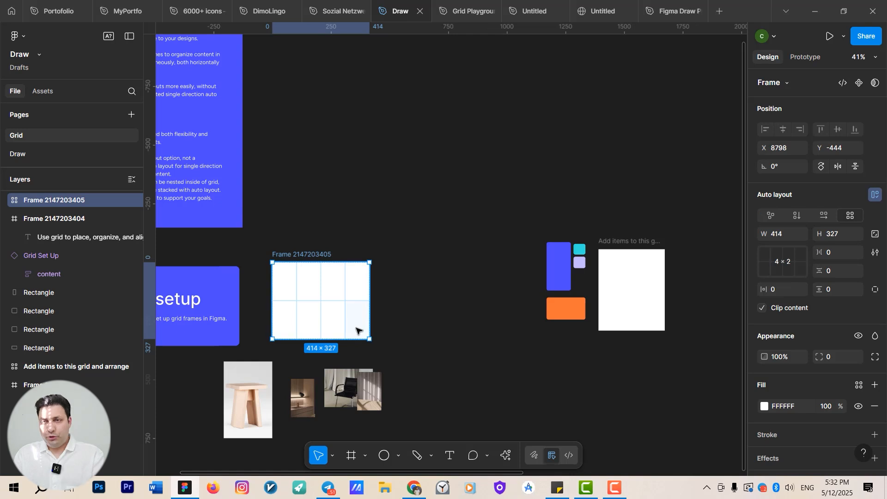
left_click_drag(412, 334, 407, 359)
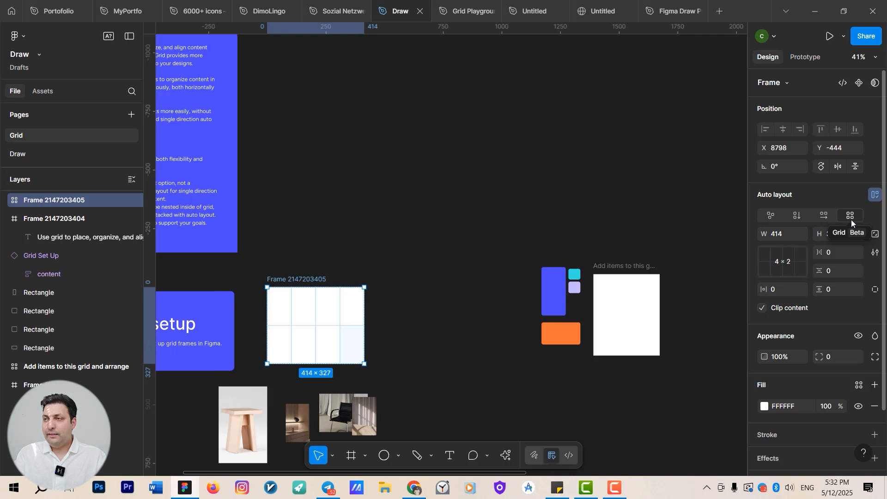
left_click(779, 263)
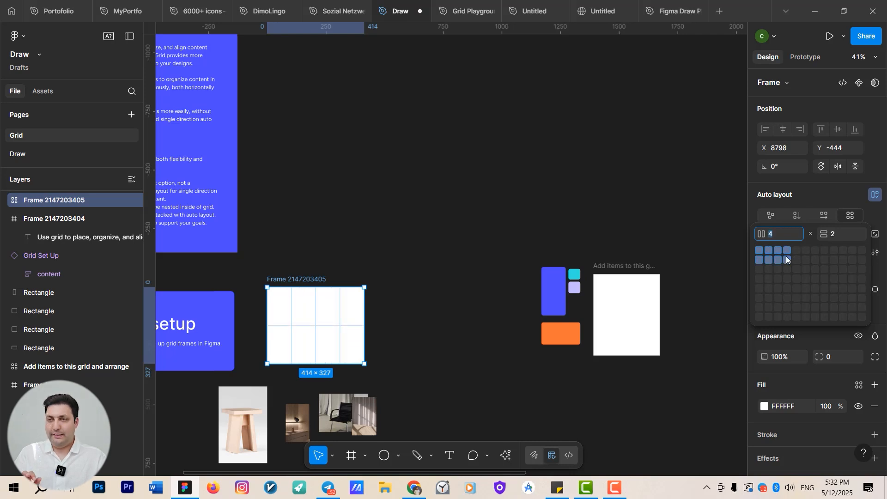
left_click(397, 279)
scroll(397, 279, "up", 5)
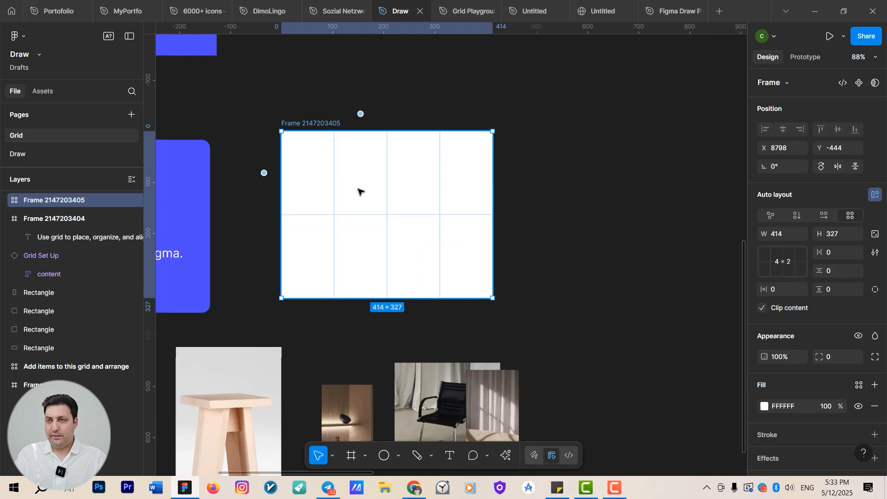
- Draw a new frame about 373 × 348 beside the emptied frame and apply Grid auto layout to it
scroll(459, 209, "right", 3)
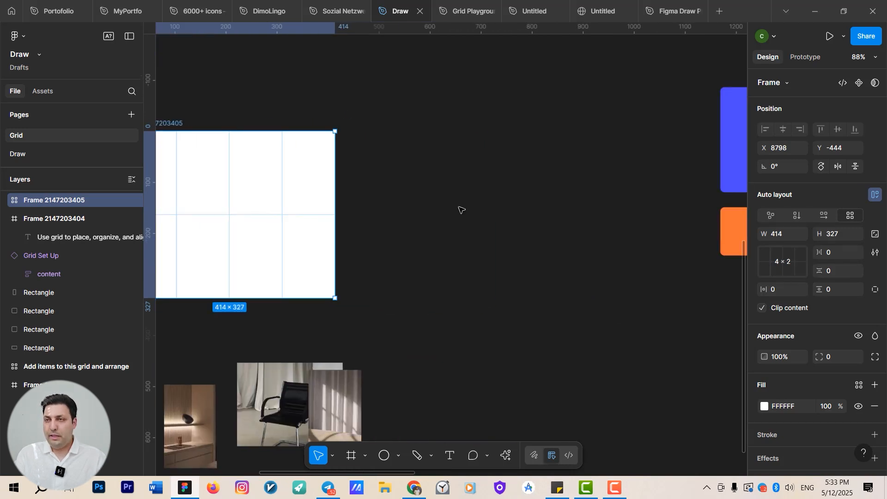
key("f")
left_click_drag(361, 121, 552, 298)
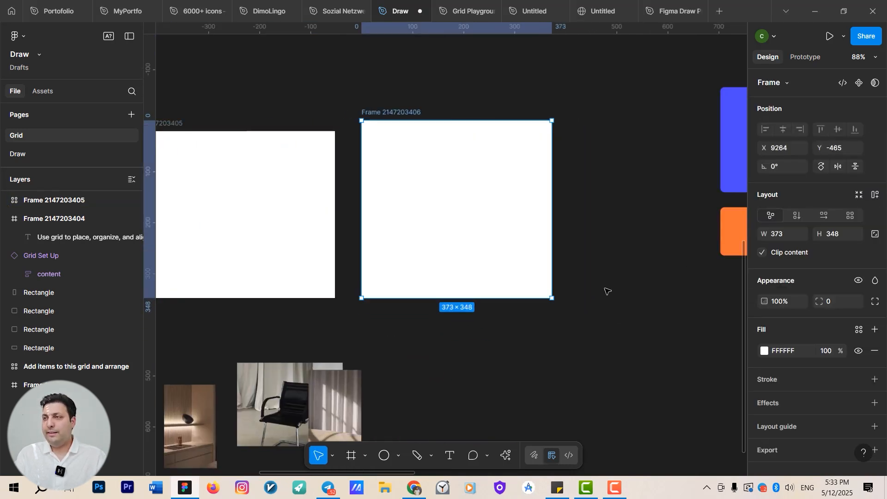
left_click(850, 214)
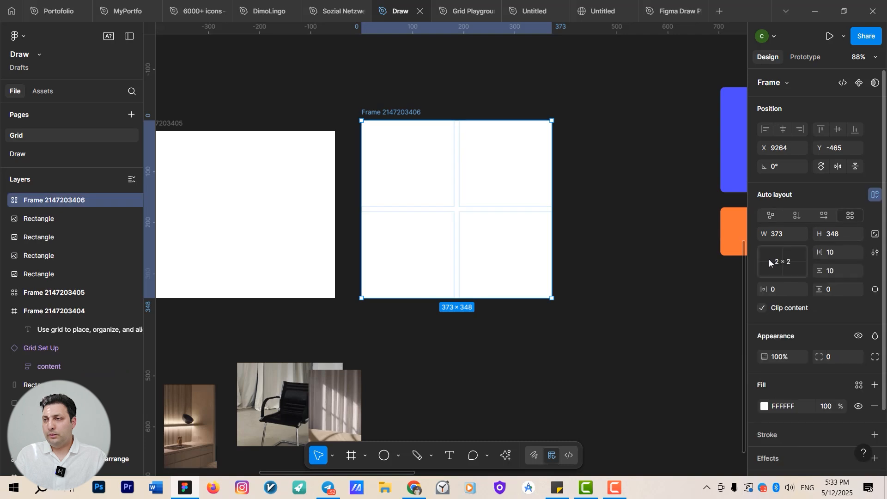
- Set the new frame's grid to 10 columns by 7 rows
left_click(769, 259)
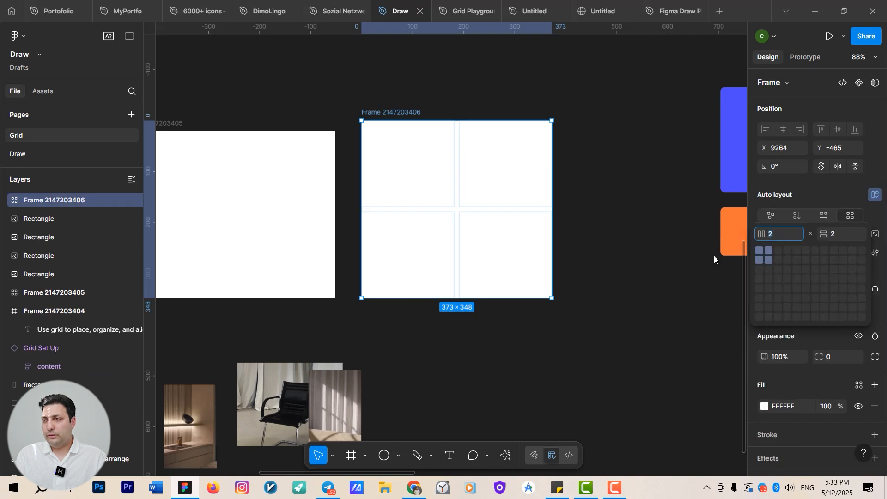
left_click(841, 308)
scroll(474, 176, "up", 5)
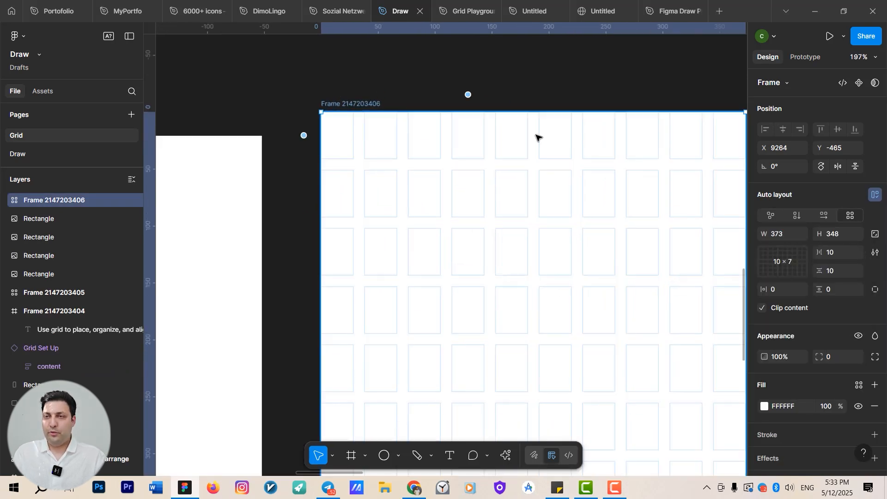
scroll(536, 137, "down", 5)
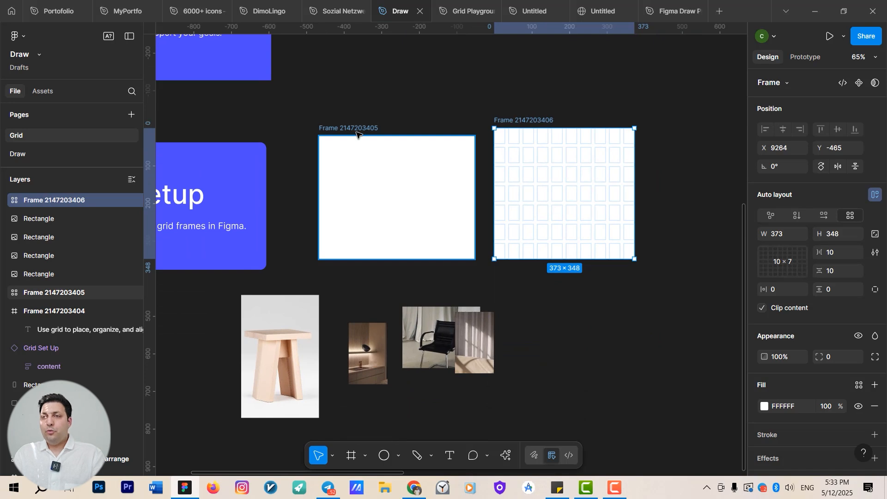
- Place the kitchen shelf image in the 4 × 2 grid's fourth top-row cell and the curtain image in the third
left_click(356, 133)
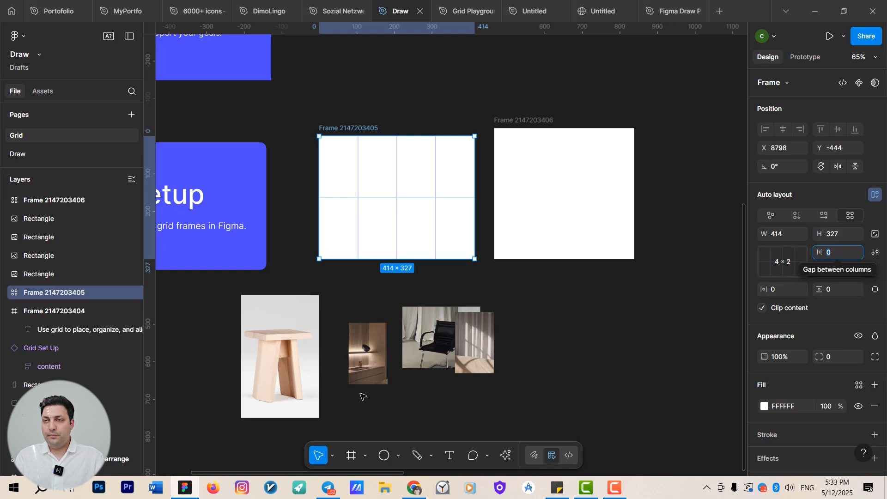
left_click(363, 361)
left_click_drag(380, 375, 460, 186)
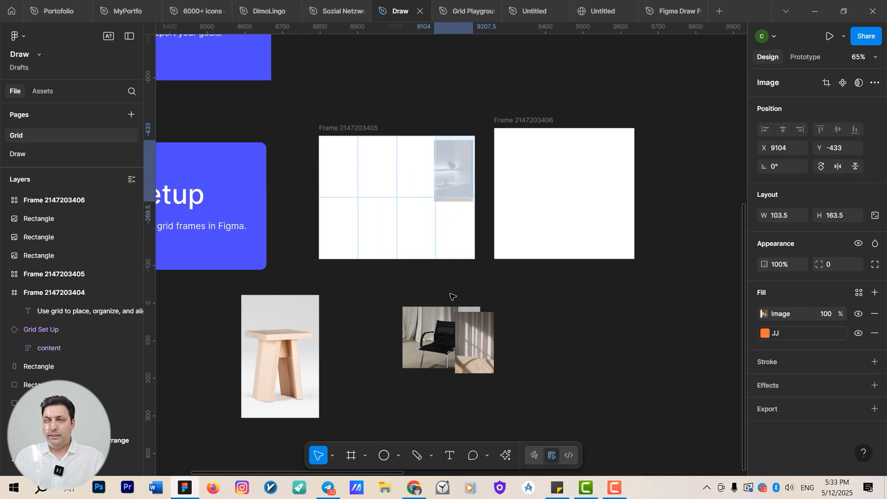
left_click(473, 347)
left_click_drag(473, 350, 420, 179)
- Place the chair image across the last two bottom-row cells and the stool image across both rows of the first two columns
scroll(492, 353, "up", 5)
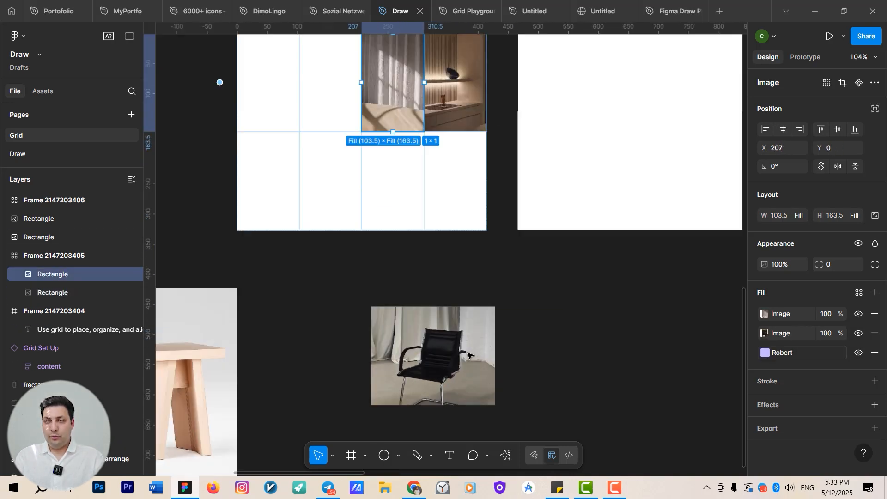
left_click(489, 370)
left_click_drag(452, 365, 363, 163)
scroll(546, 343, "down", 5)
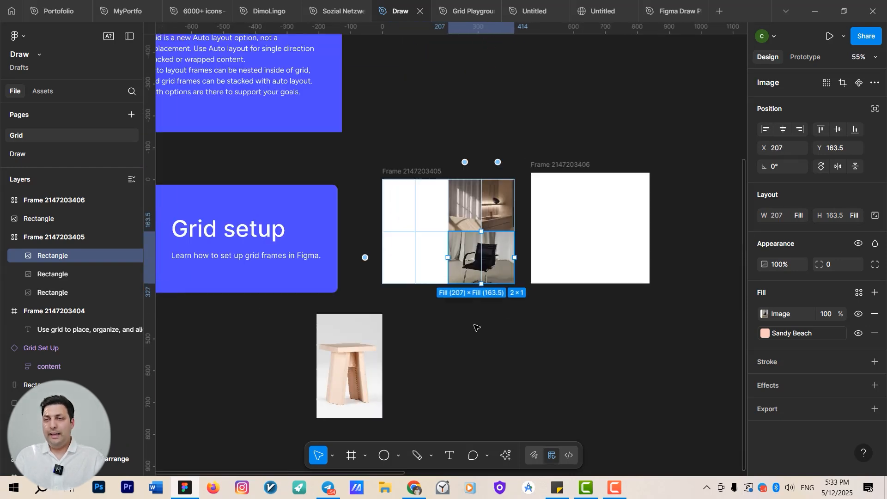
left_click(365, 364)
left_click_drag(367, 364, 361, 181)
scroll(452, 287, "up", 5)
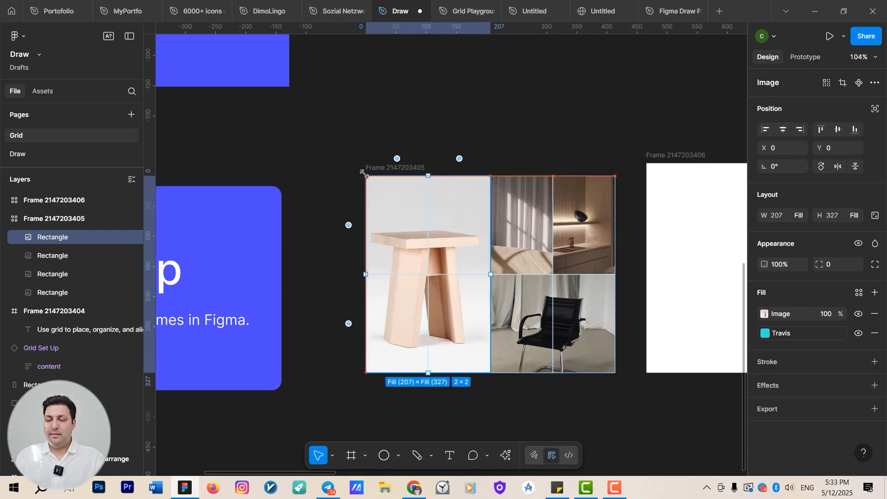
left_click(331, 192)
scroll(523, 364, "down", 3)
scroll(523, 364, "up", 4)
- Set the gap between columns of the image grid frame to 3
left_click(412, 200)
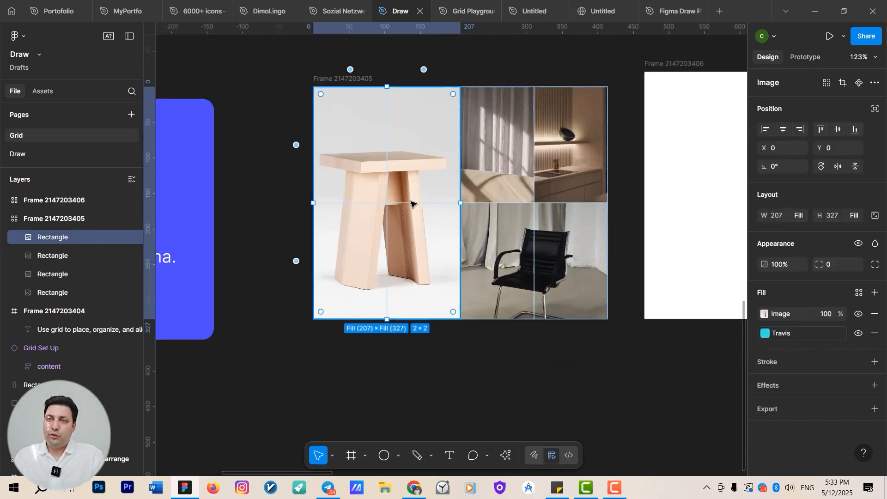
left_click(342, 77)
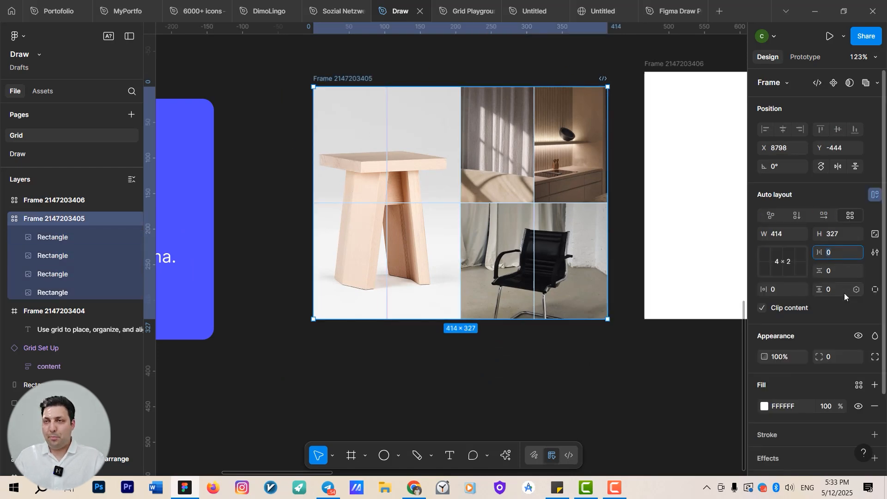
key("Up")
key("Up")
key("Up")
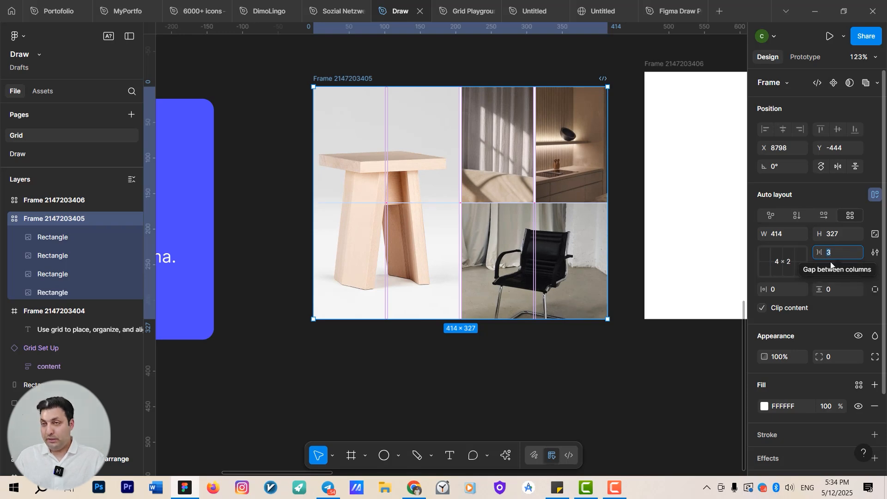
- Set the gap between rows of the image grid frame to 10
left_click(833, 270)
key("Up")
key("Up")
key("Up")
key("Up")
key("Up")
key("Up")
key("Up")
key("Up")
key("Up")
key("Up")
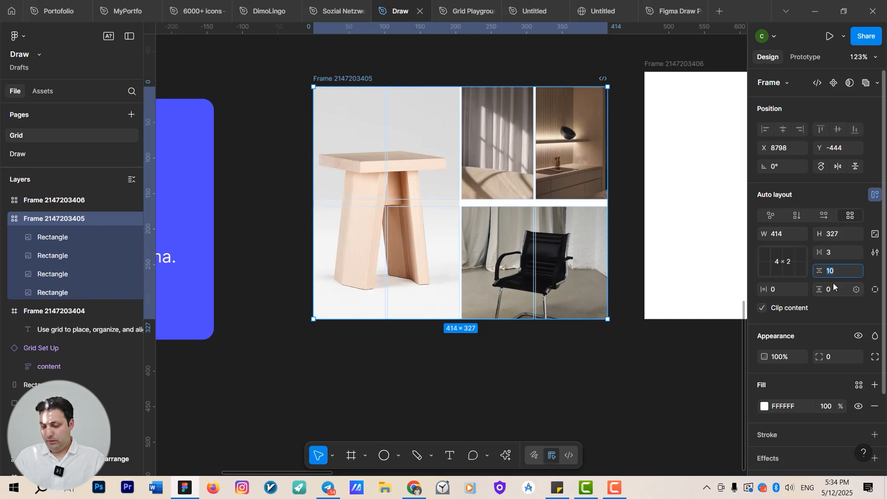
- Set the vertical padding of the image grid frame to 4
left_click(834, 290)
key("Up")
key("Up")
key("Up")
key("Up")
key("Up")
key("Up")
key("Up")
key("Up")
key("Up")
key("Up")
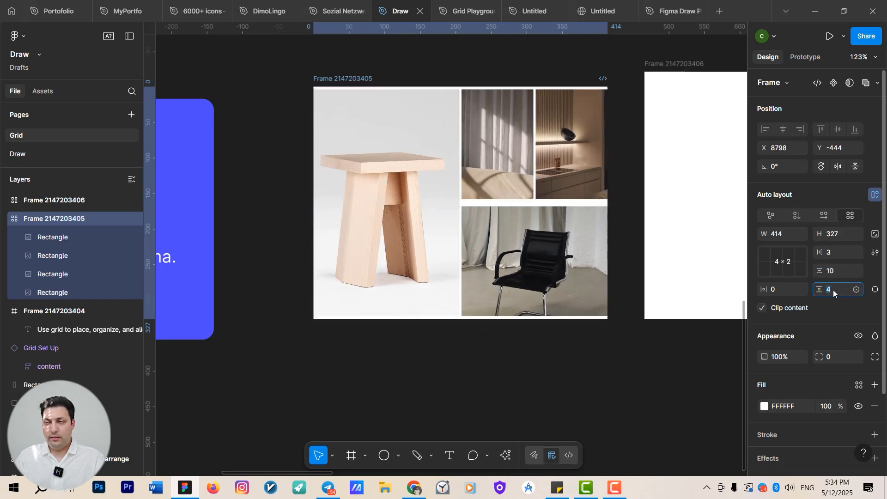
key("Down")
key("Down")
key("Down")
key("Down")
key("Down")
key("Down")
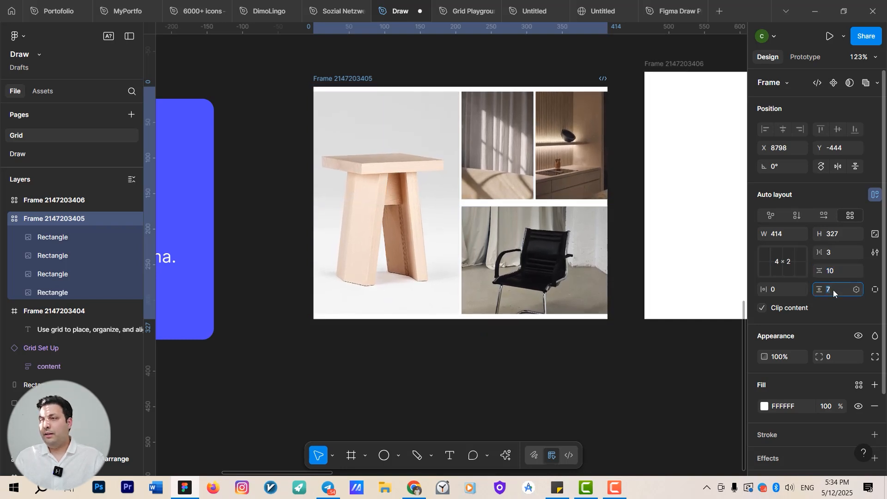
- Change the image grid frame's fill to red FF0000
left_click(765, 406)
left_click_drag(712, 267, 739, 222)
scroll(483, 358, "down", 5)
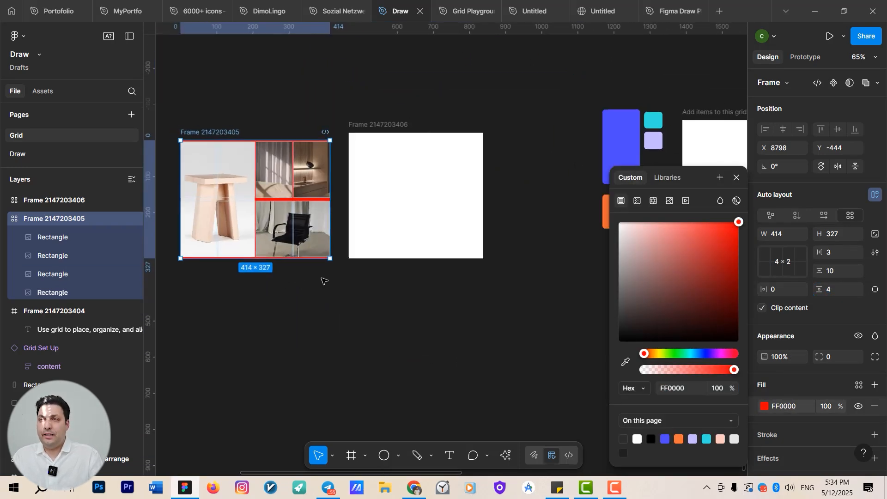
- Swap the kitchen shelf and curtain images in the top row of the grid
scroll(324, 282, "down", 2)
left_click_drag(325, 282, 370, 297)
left_click_drag(396, 425, 315, 352)
scroll(376, 328, "down", 2)
left_click_drag(376, 329, 433, 381)
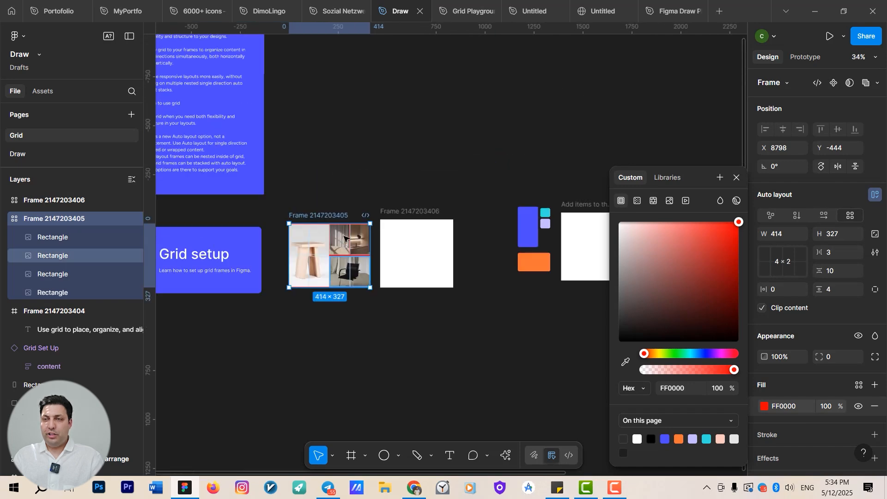
scroll(344, 238, "up", 6)
left_click(435, 236)
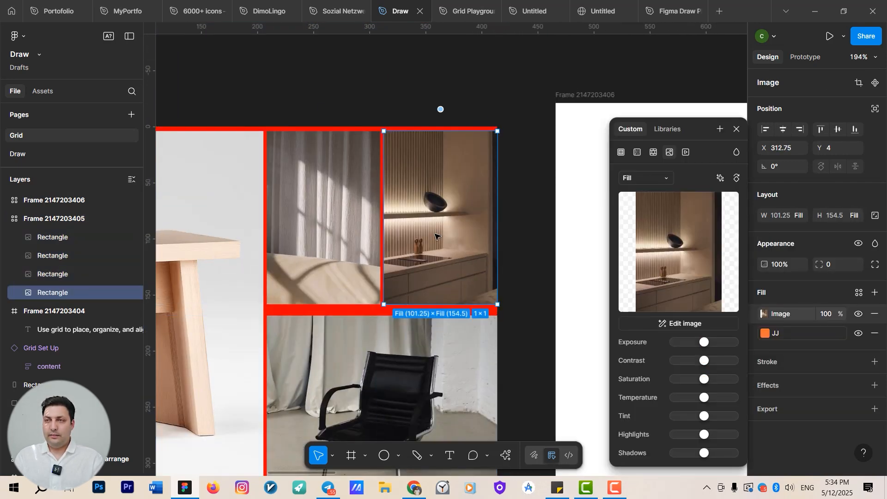
key("Escape")
left_click_drag(471, 238, 328, 239)
- Move the chair image to the top row of the grid, swapping it with the kitchen shelf and curtain images
left_click_drag(453, 338, 493, 251)
scroll(493, 249, "down", 2)
left_click(491, 285)
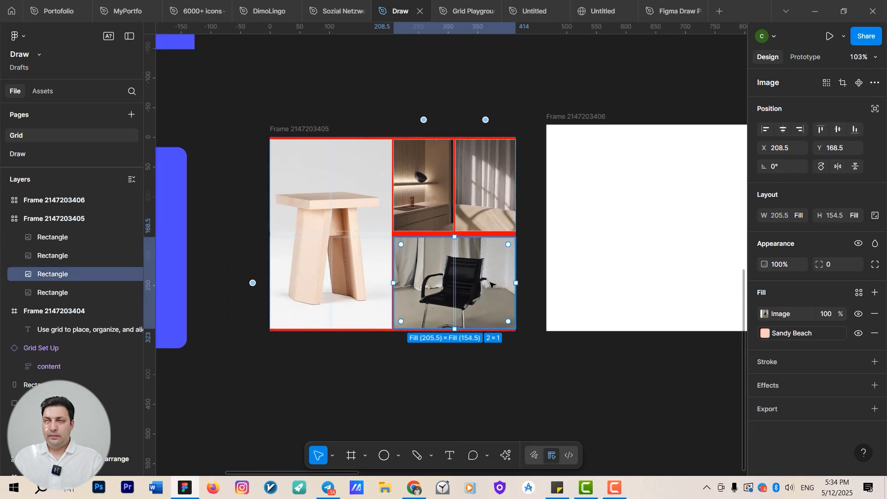
left_click_drag(490, 284, 485, 195)
scroll(420, 142, "up", 2)
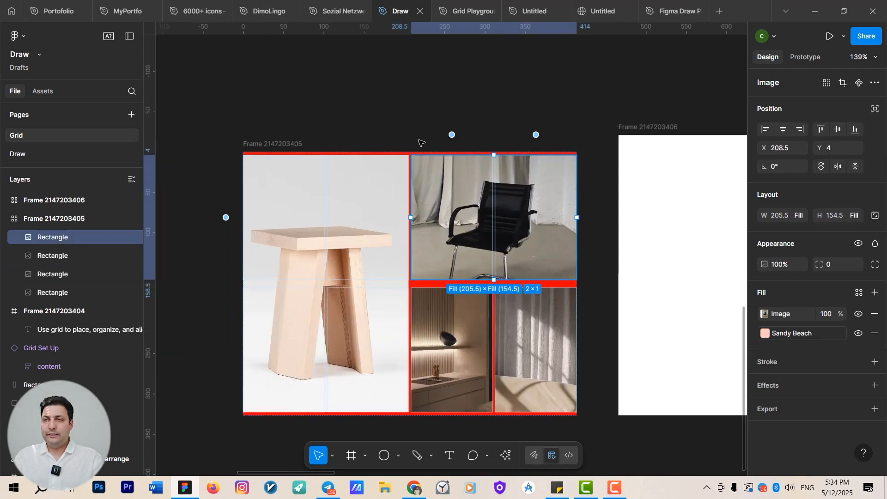
- Increase the image grid frame's height to 355 and narrow its third column to 88
key("Escape")
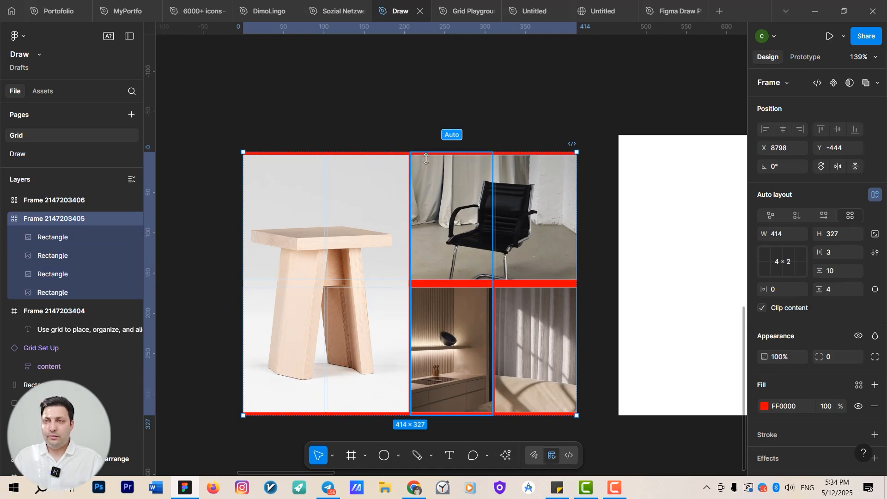
left_click_drag(443, 153, 449, 131)
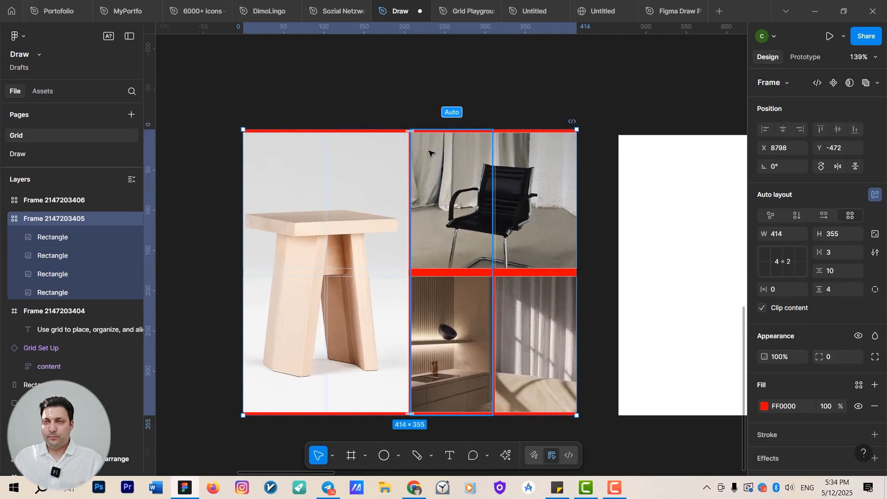
mouse_move(410, 169)
left_mouse_down()
mouse_move(450, 175)
mouse_move(382, 175)
mouse_move(436, 175)
mouse_move(397, 176)
left_mouse_up()
left_click_drag(369, 176, 417, 194)
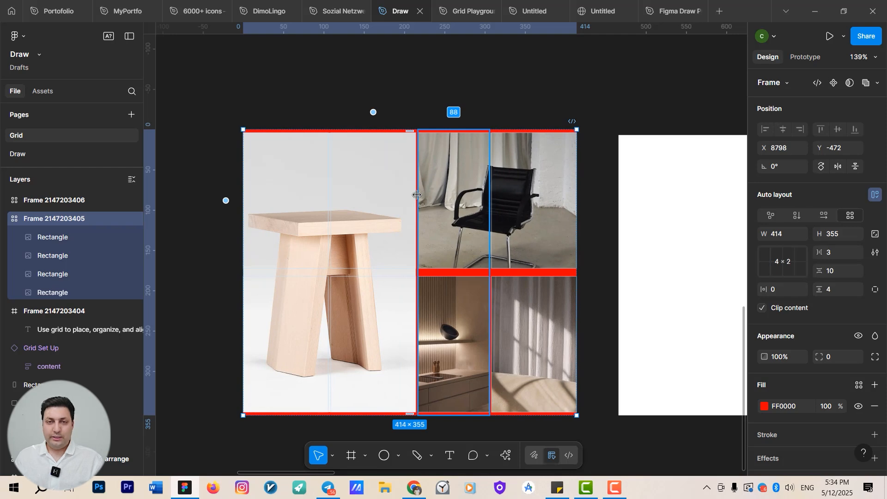
- Set the "Add items to this grid and arrange" frame to a grid of 4 columns by 3 rows
scroll(417, 194, "down", 10)
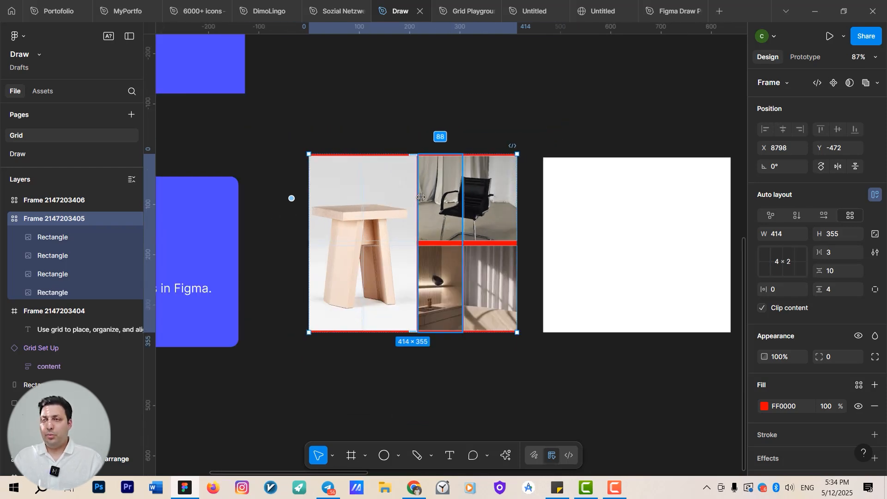
left_click(463, 254)
scroll(463, 254, "up", 3)
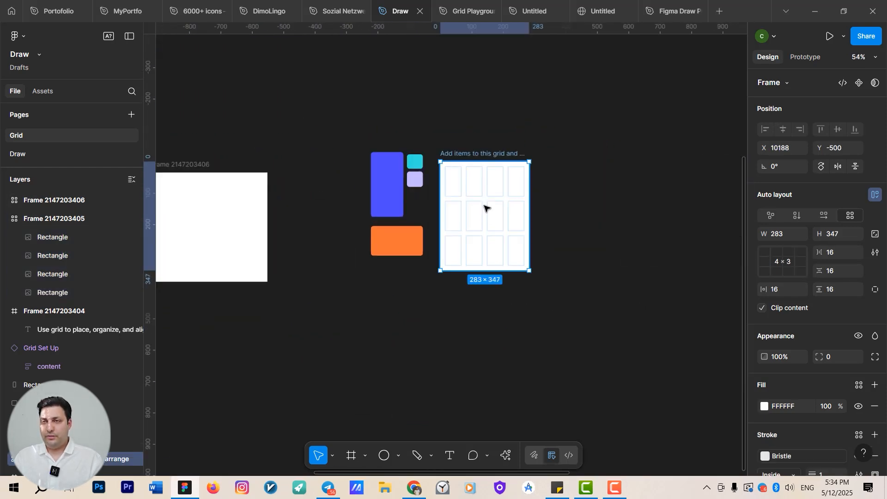
scroll(594, 212, "up", 2)
left_click_drag(600, 234, 569, 253)
left_click(455, 129)
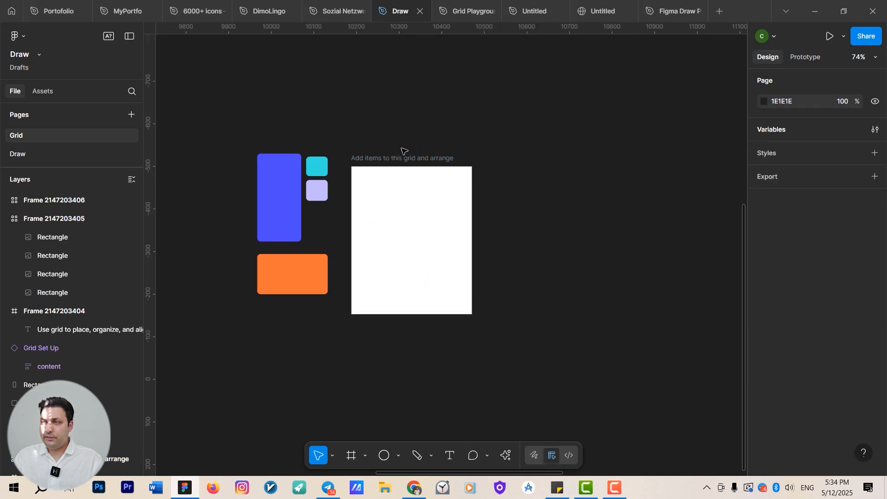
left_click(385, 176)
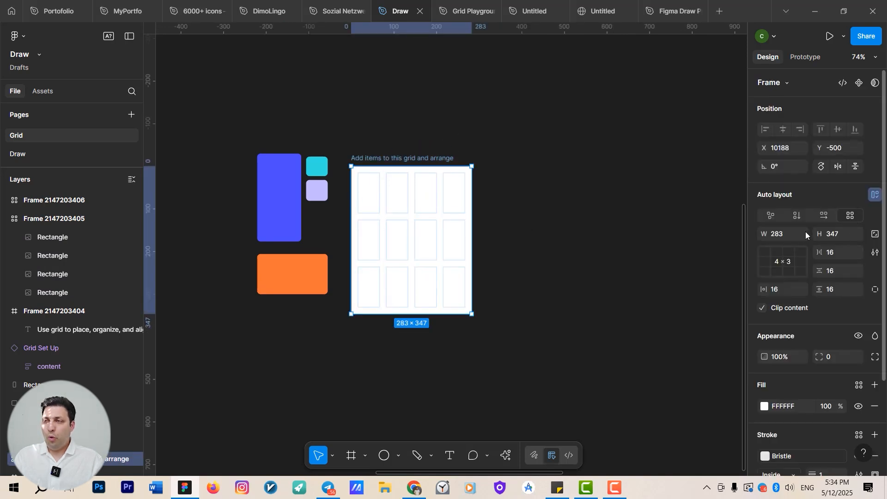
left_click(782, 263)
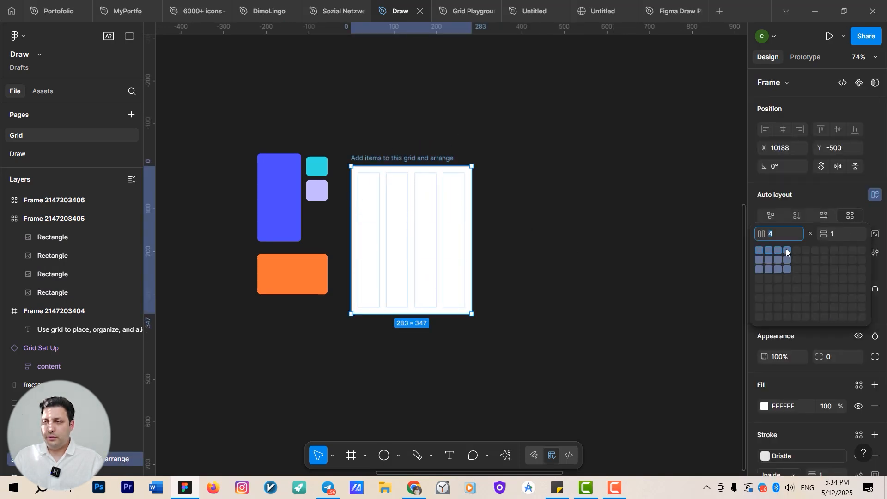
left_click(788, 268)
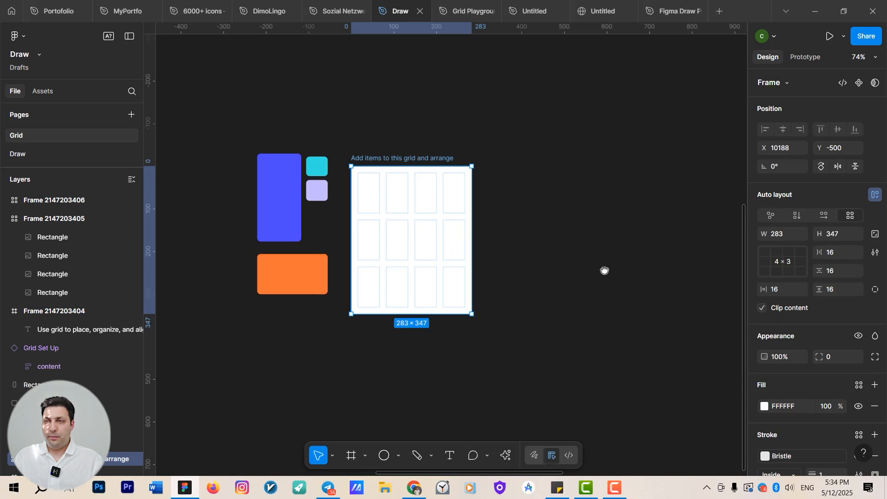
- Place the blue rectangle in the grid, spanning the first two columns of the lower two rows
key("shift+0")
left_click(280, 226)
left_click_drag(280, 227, 417, 257)
scroll(465, 282, "down", 3)
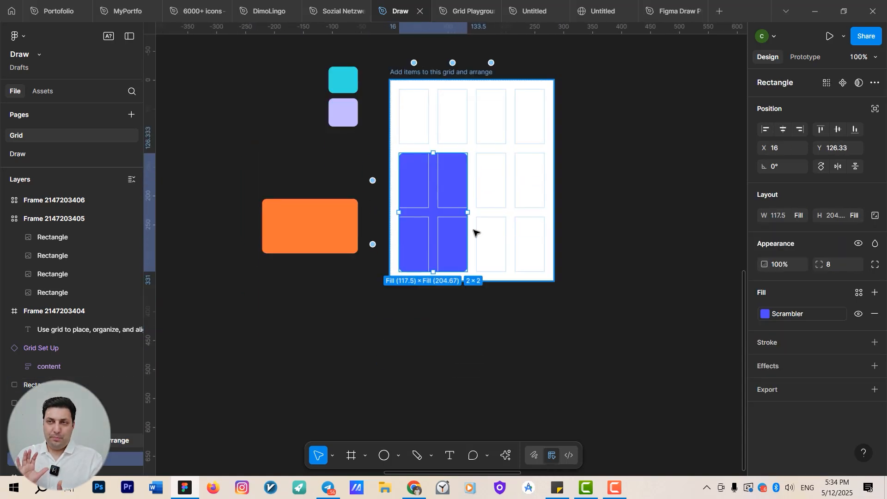
scroll(471, 249, "up", 3, "ctrl")
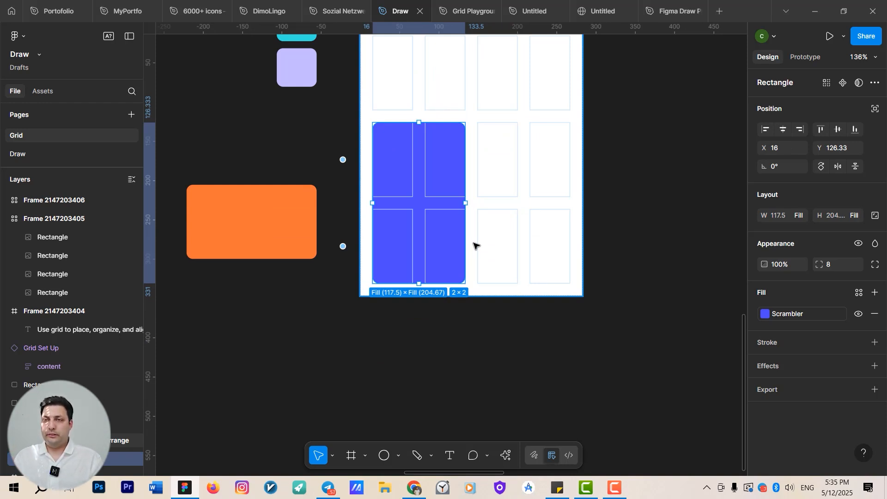
scroll(353, 368, "down", 3, "ctrl")
- Arrange the rectangles in the grid: orange in the bottom row, blue in the middle, lilac in the top row, cyan in the lower first column
left_click_drag(293, 300, 253, 279)
left_click(393, 267)
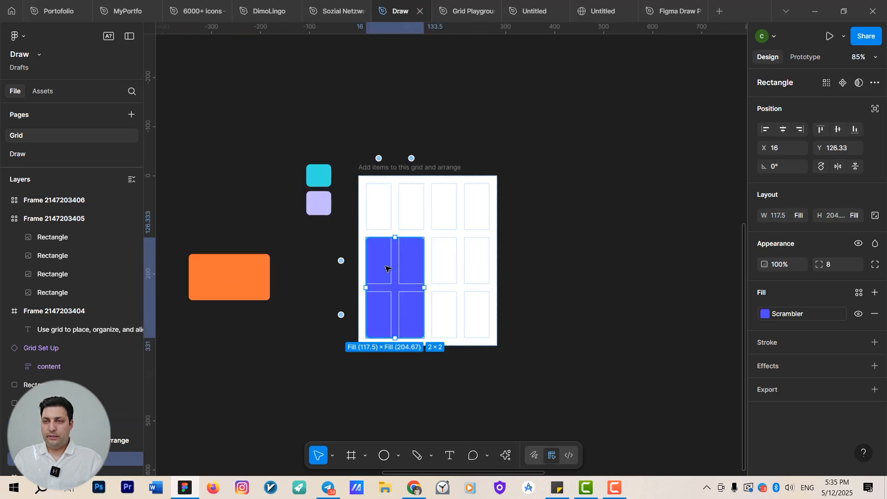
left_click_drag(385, 268, 268, 340)
left_click_drag(221, 274, 455, 312)
left_click_drag(291, 340, 398, 272)
left_click_drag(319, 204, 411, 209)
left_click_drag(324, 182, 376, 316)
- Widen the cyan rectangle to 184 so it extends across the first three columns
scroll(356, 295, "up", 5)
left_click_drag(343, 250, 471, 245)
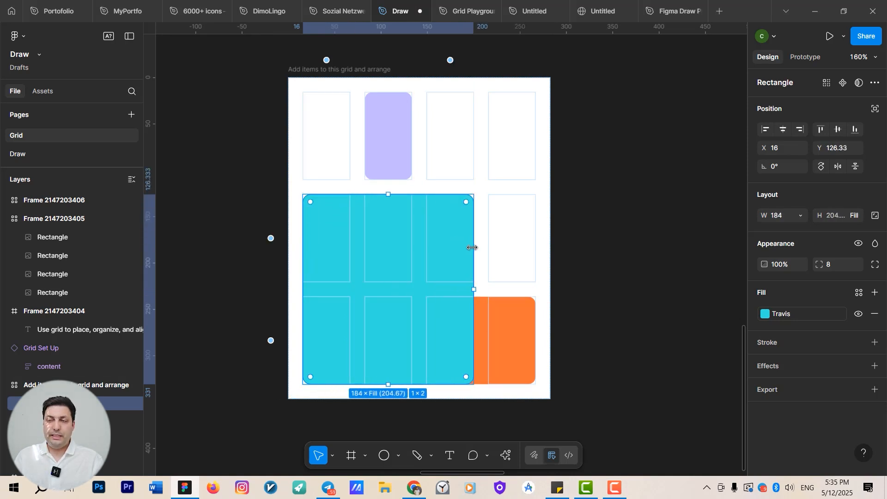
key("[")
key("]")
scroll(472, 248, "down", 3)
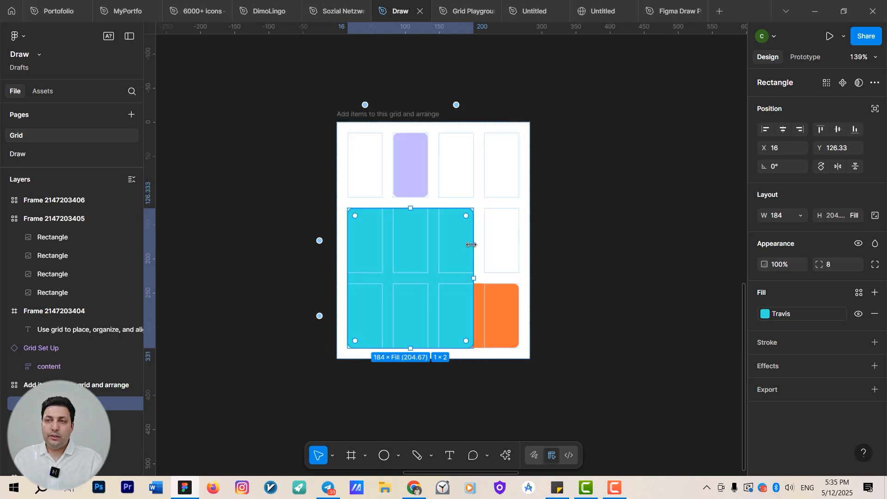
scroll(407, 162, "up", 4)
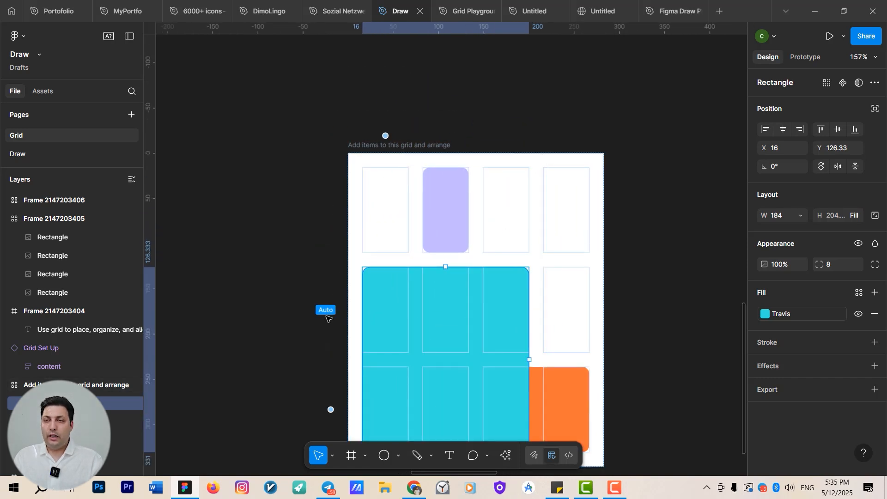
- Widen the rectangle grid frame to 333 and enlarge its middle row to a height of 197
left_click(327, 312)
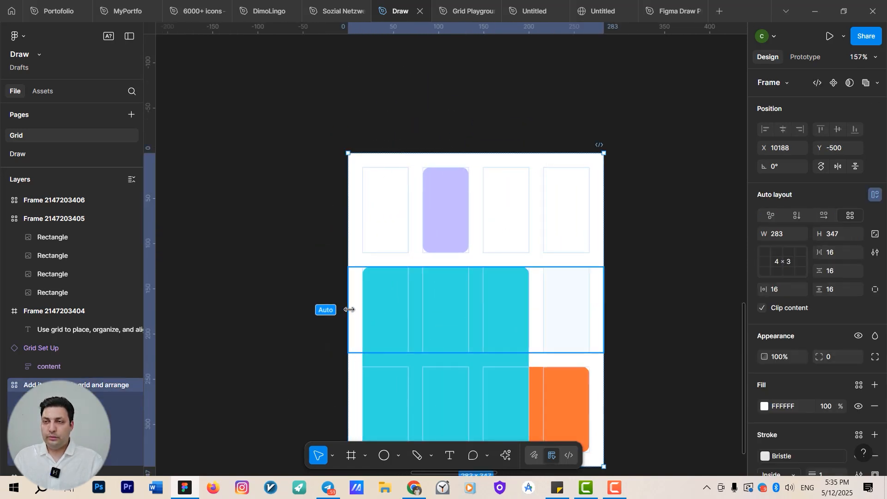
left_click_drag(388, 315, 308, 317)
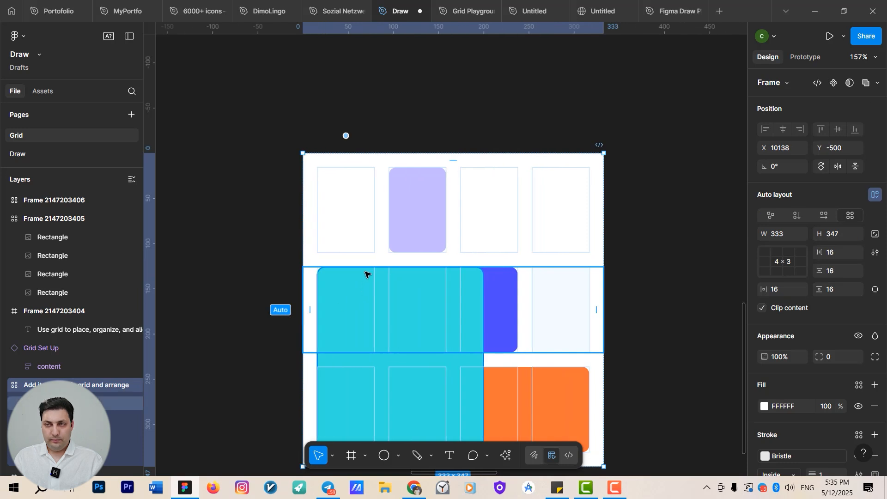
mouse_move(378, 218)
left_mouse_down()
mouse_move(382, 198)
mouse_move(378, 297)
mouse_move(382, 193)
mouse_move(382, 280)
mouse_move(380, 217)
left_mouse_up()
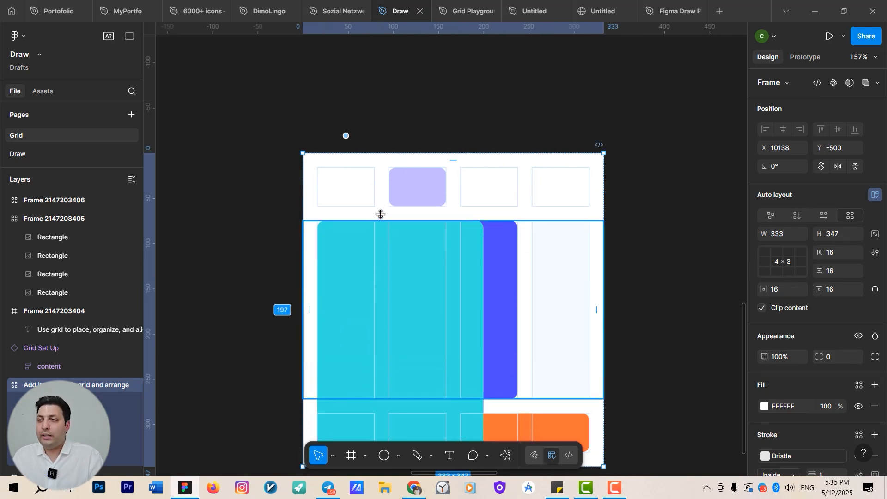
- Try to place the wildlife icon over the fish image in the "Change the track sizing on this frame" grid
scroll(381, 214, "down", 10)
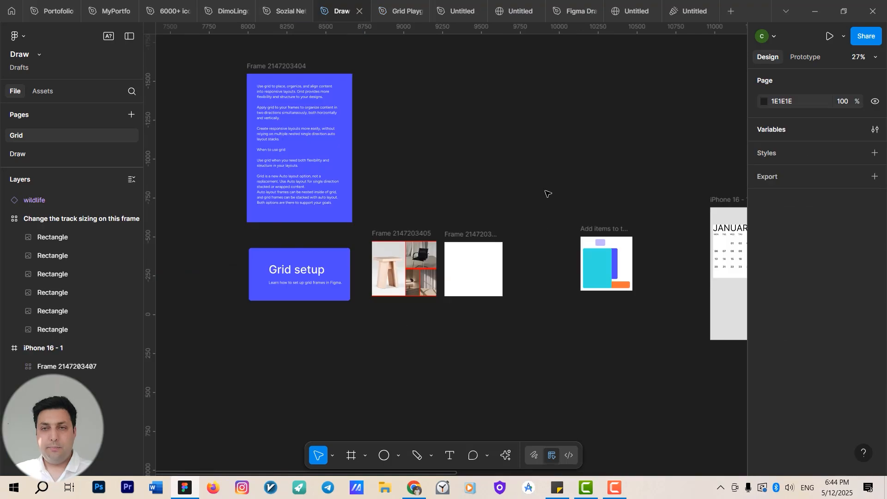
scroll(546, 193, "right", 15)
scroll(552, 265, "up", 3)
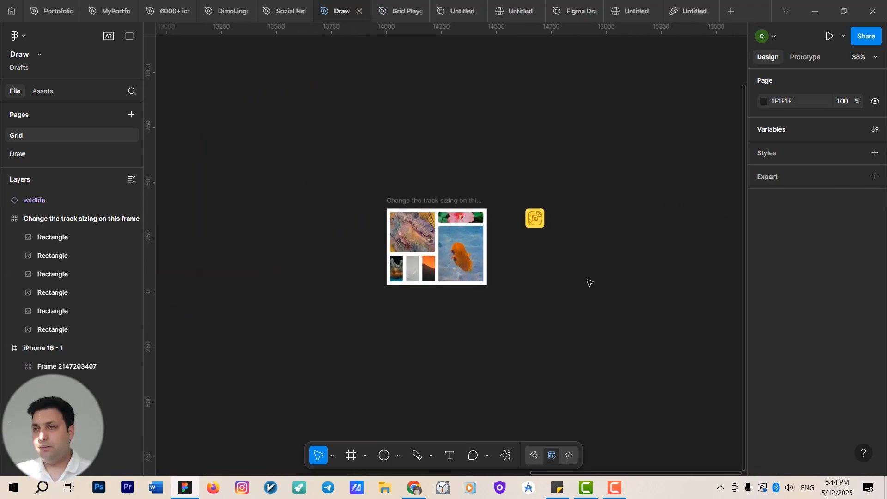
scroll(587, 283, "up", 5)
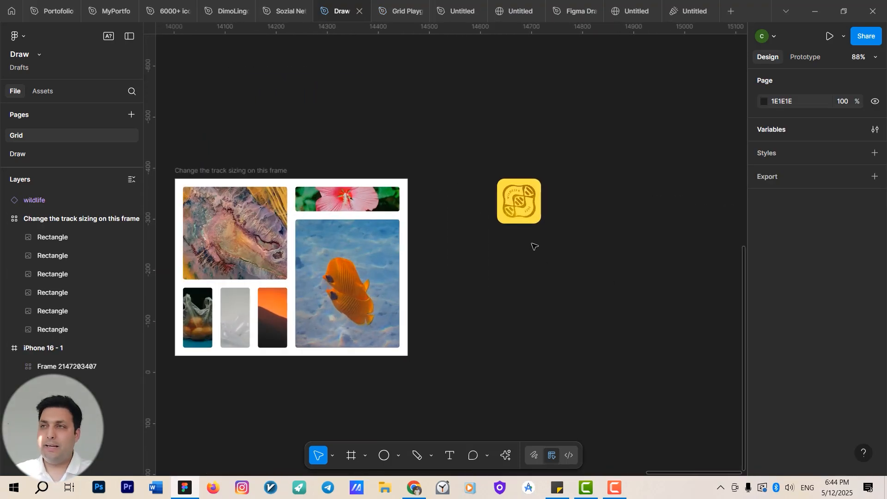
left_click(519, 198)
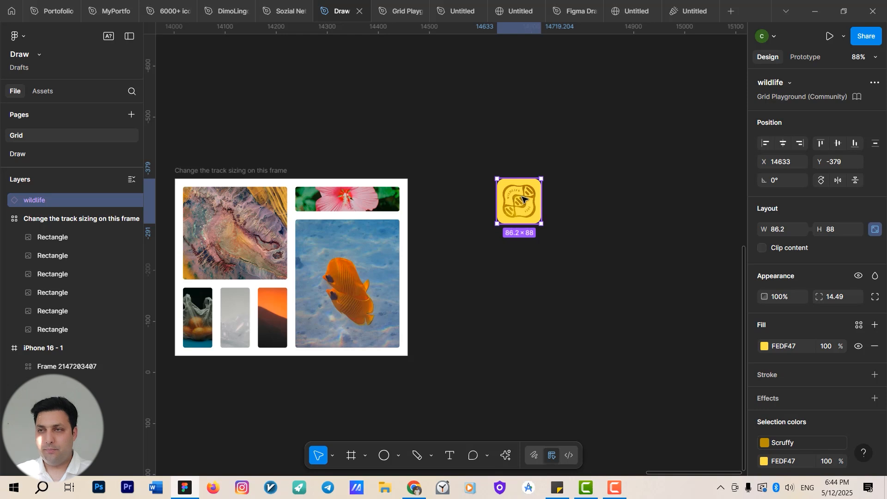
left_click_drag(522, 196, 326, 250)
left_click_drag(348, 293, 431, 236)
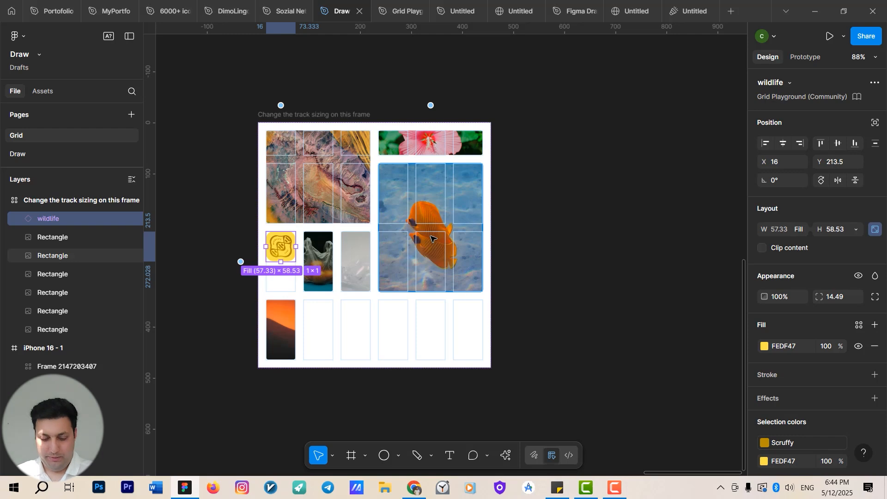
key("ctrl+z")
- Move the wildlife icon farther away from the grid frame and try dropping it onto the fish image again
left_click_drag(617, 130, 482, 137)
left_click_drag(472, 153, 659, 204)
left_click(656, 230)
left_click_drag(661, 172, 451, 228)
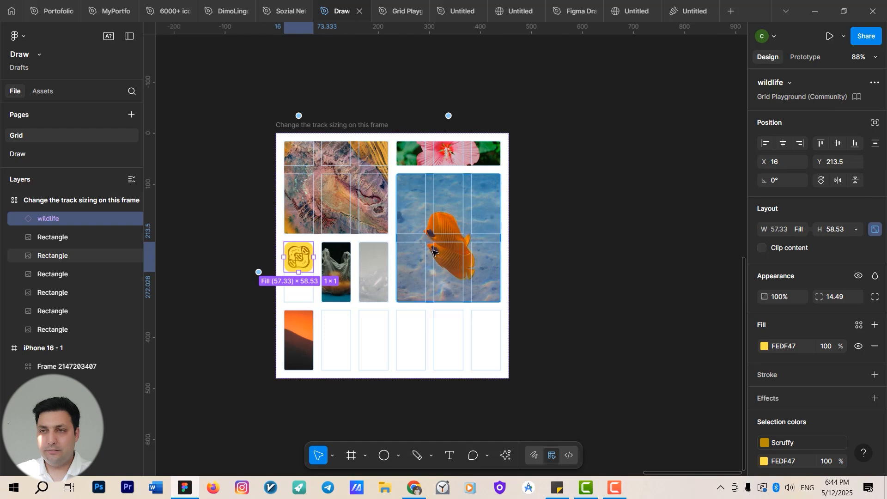
key("ctrl+z")
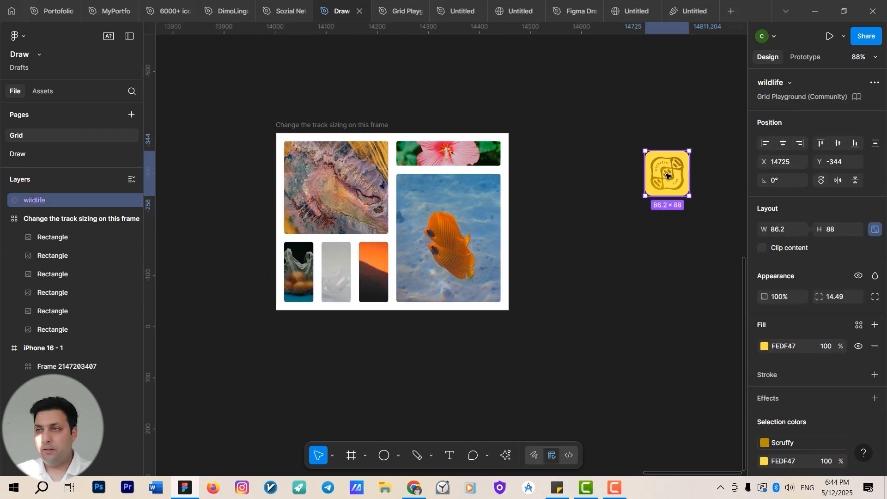
- Move the wildlife icon onto the grid frame, where the left edges of the hibiscus and fish images meet
left_click_drag(666, 173, 477, 213)
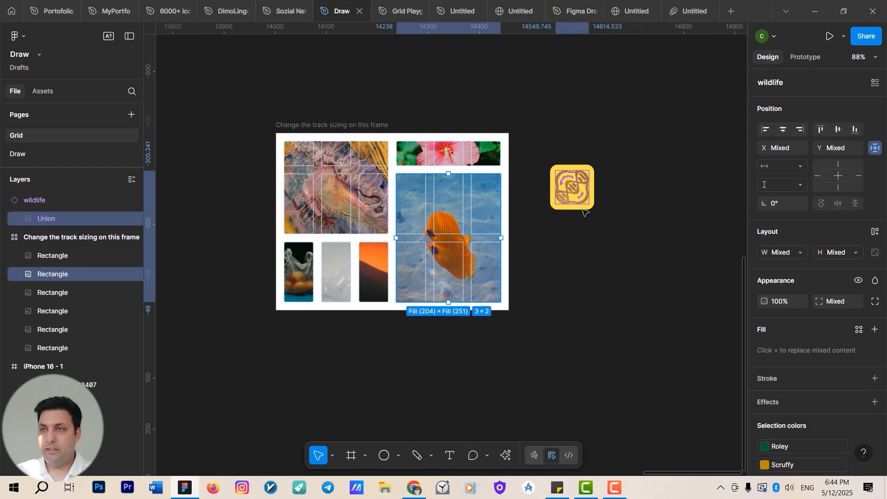
left_click(585, 215)
left_click(575, 190)
left_click_drag(575, 184, 405, 167)
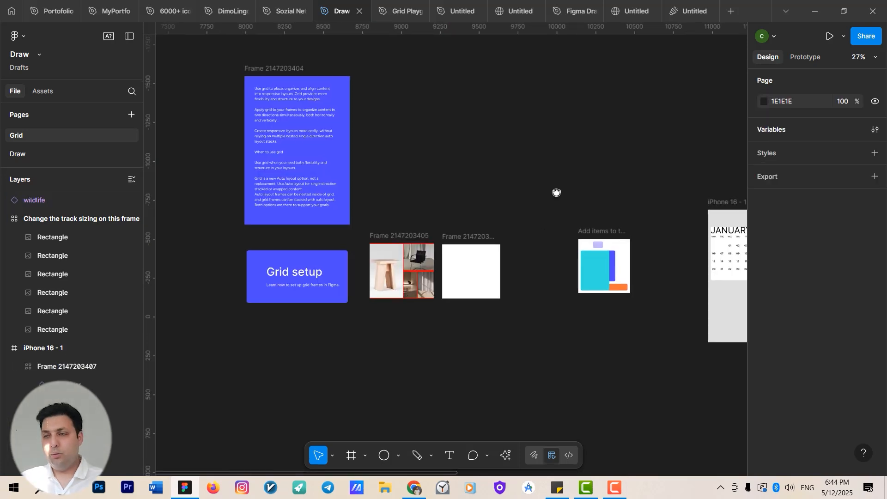
- Add an iPhone 16 preset frame between the coloured rectangle grid and Frame 2
scroll(556, 192, "right", 5)
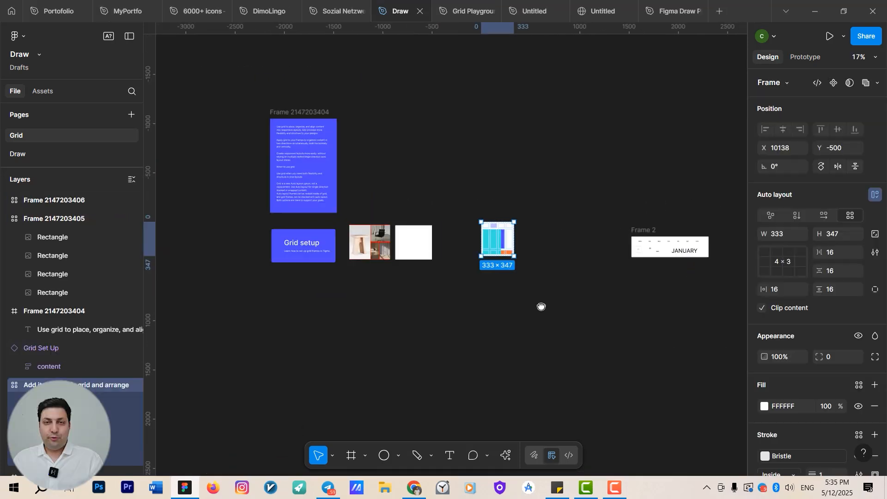
scroll(522, 306, "right", 3)
scroll(490, 308, "up", 2)
scroll(476, 287, "down", 3)
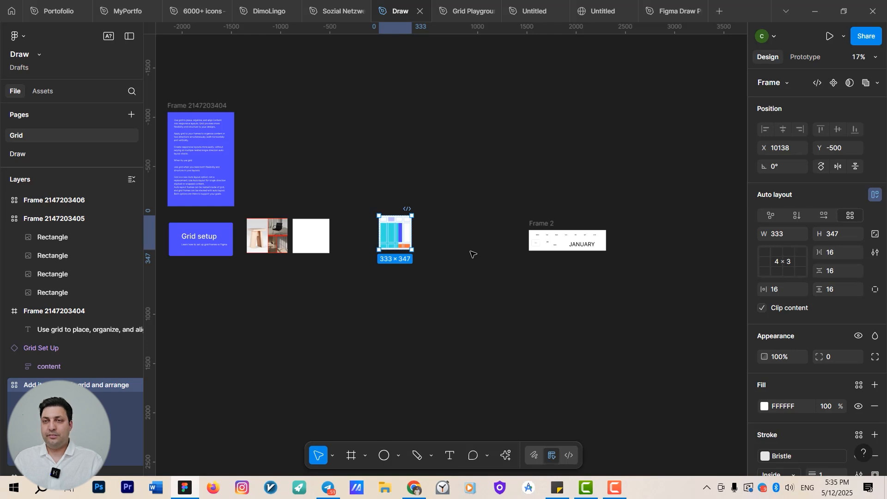
scroll(481, 252, "right", 1)
scroll(541, 267, "up", 5)
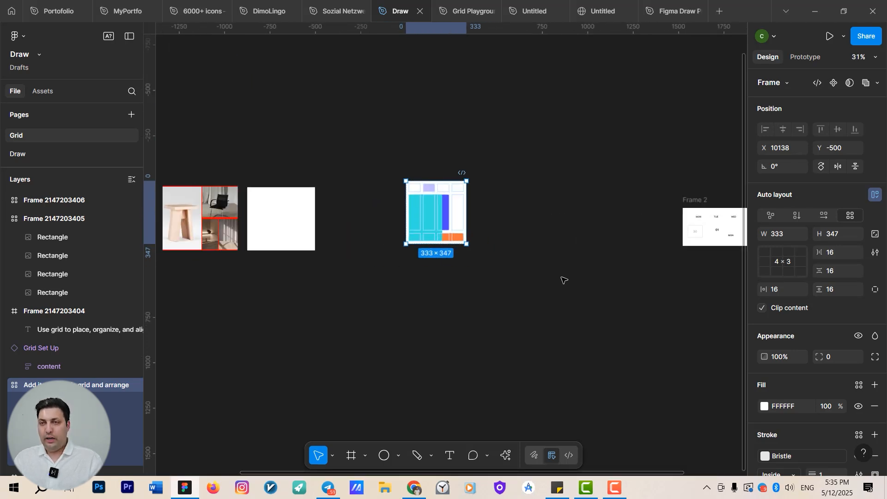
scroll(462, 295, "right", 4)
key("f")
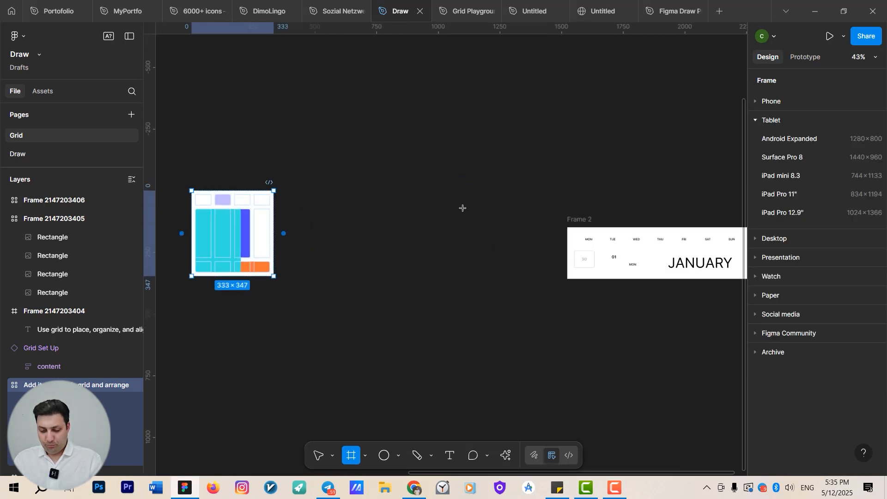
key("Escape")
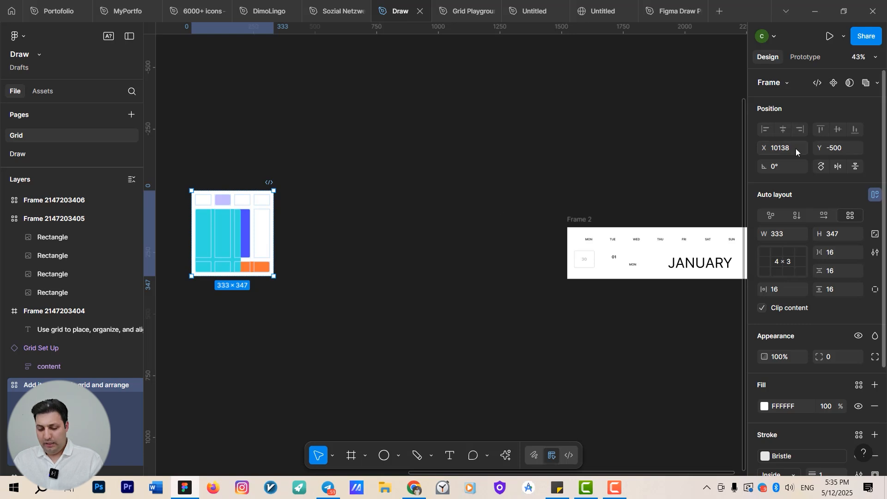
key("f")
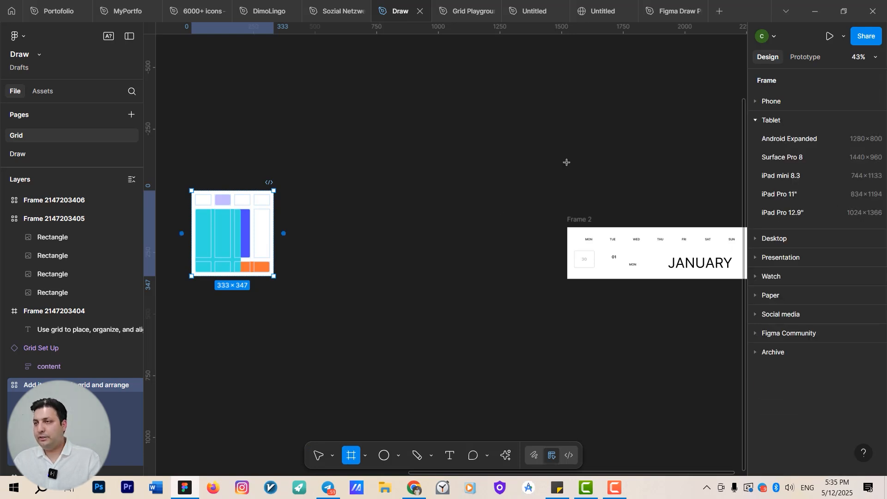
key("Escape")
key("f")
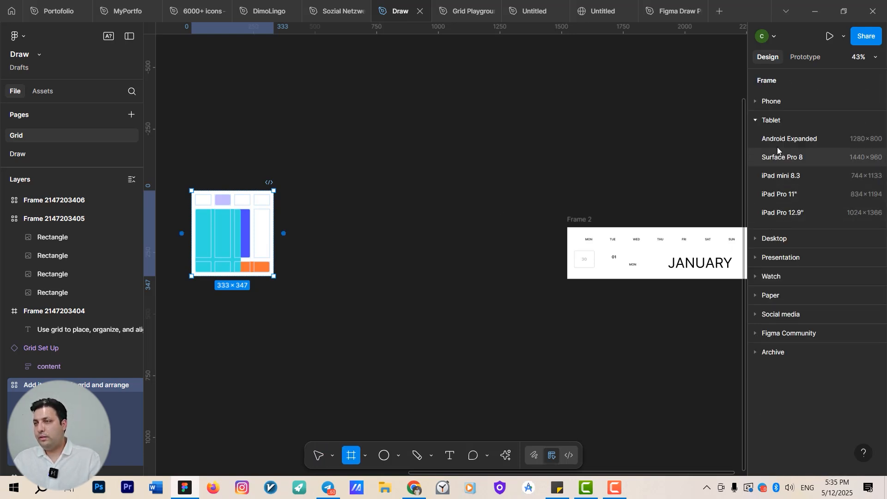
left_click(758, 101)
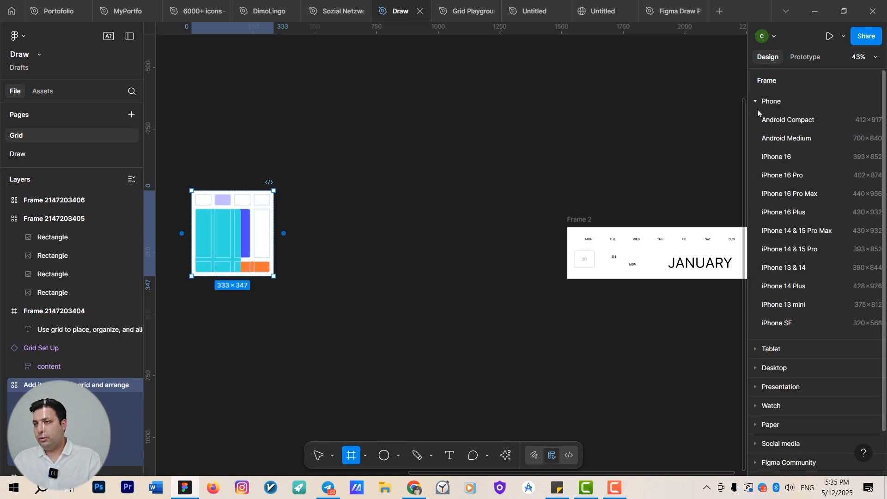
left_click(793, 156)
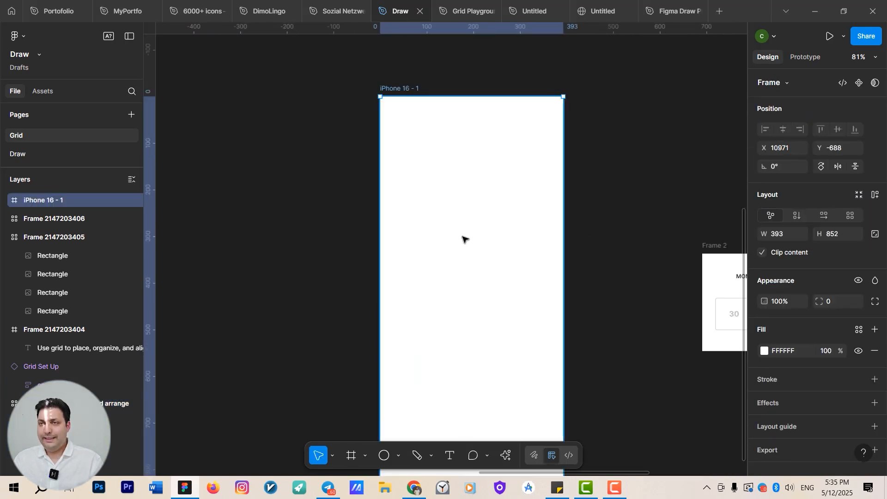
- Draw a frame about 331 × 278 inside the iPhone 16 frame and enlarge it to 351 × 342
key("f")
left_click_drag(397, 148, 552, 278)
scroll(392, 213, "up", 5)
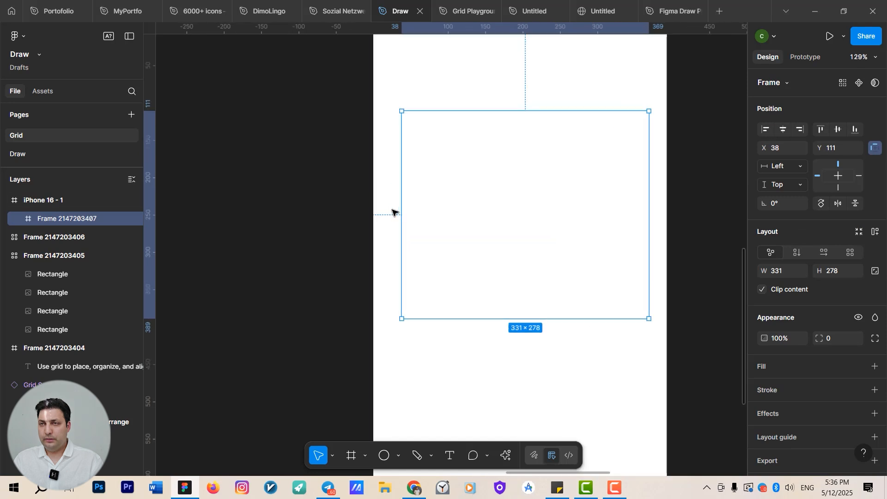
left_click_drag(400, 216, 387, 214)
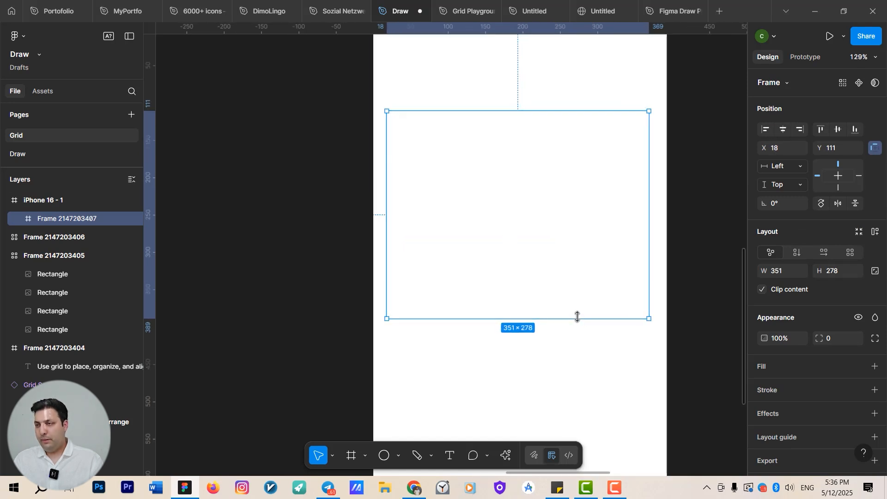
left_click_drag(577, 319, 575, 367)
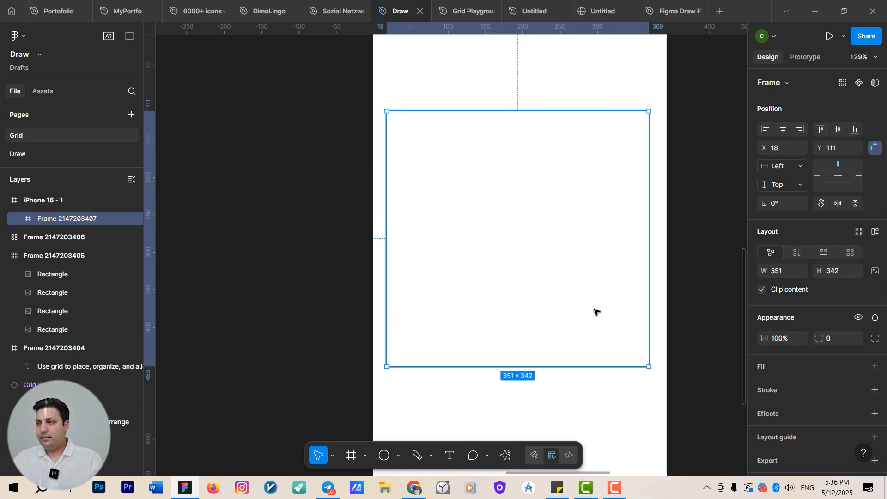
- Apply Grid auto layout with 7 columns and 7 rows to the inner frame
left_click(848, 251)
left_click(786, 300)
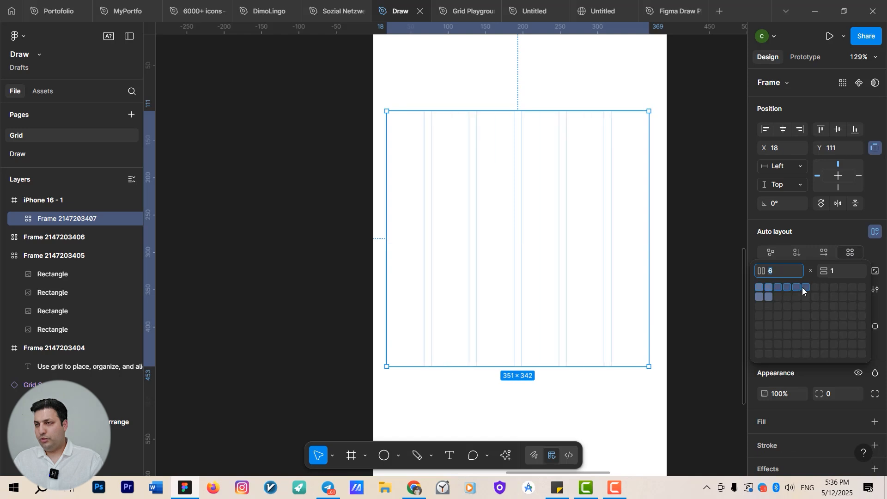
left_click(812, 341)
- Change the fill of the iPhone 16 frame to a light grey
left_click_drag(652, 244, 587, 182)
left_click_drag(611, 225, 601, 289)
scroll(580, 241, "down", 5)
left_click(467, 140)
left_click(765, 351)
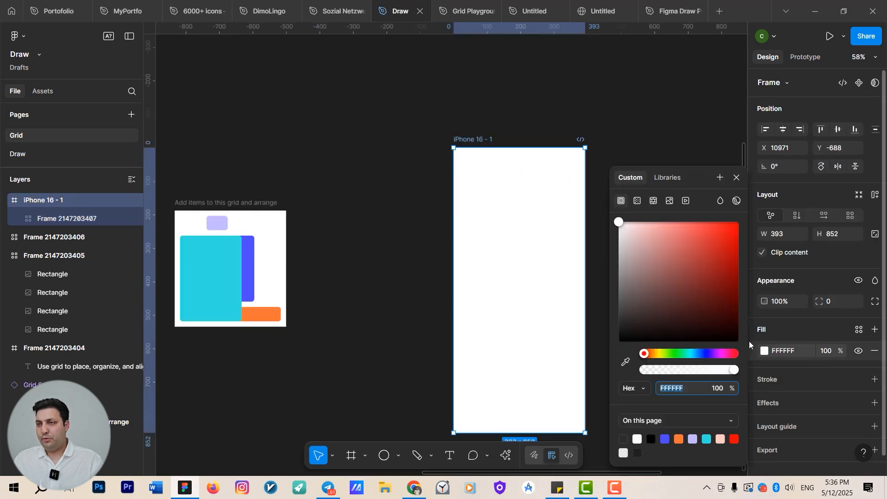
left_click(622, 230)
- Add a white FFFFFF fill to the 7 × 7 grid frame inside the iPhone frame
left_click(536, 251)
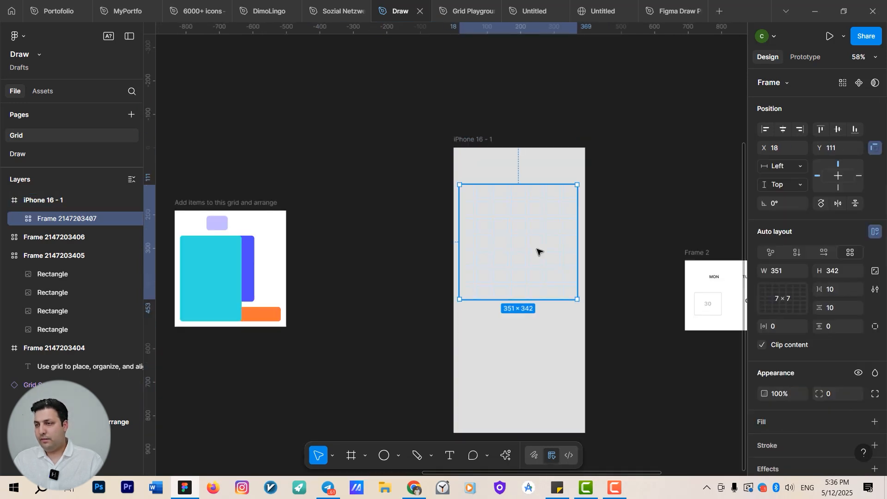
left_click(875, 422)
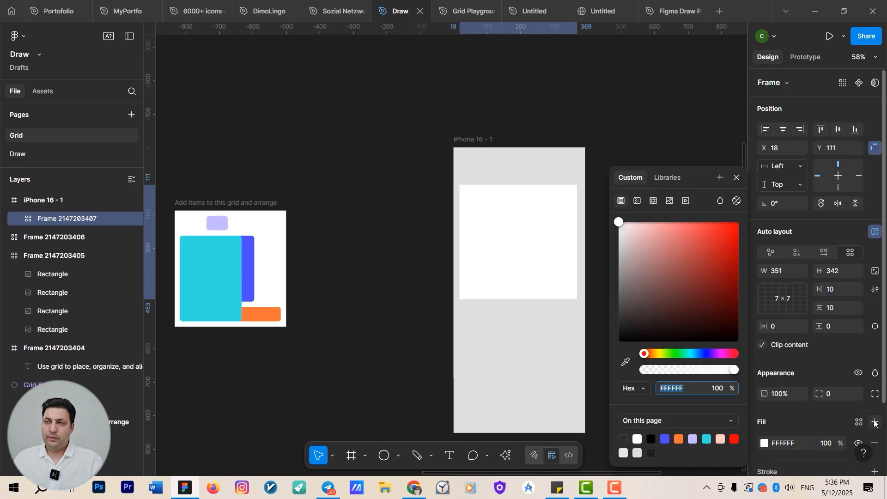
left_click_drag(468, 242, 419, 226)
left_click(344, 199)
scroll(454, 193, "up", 3)
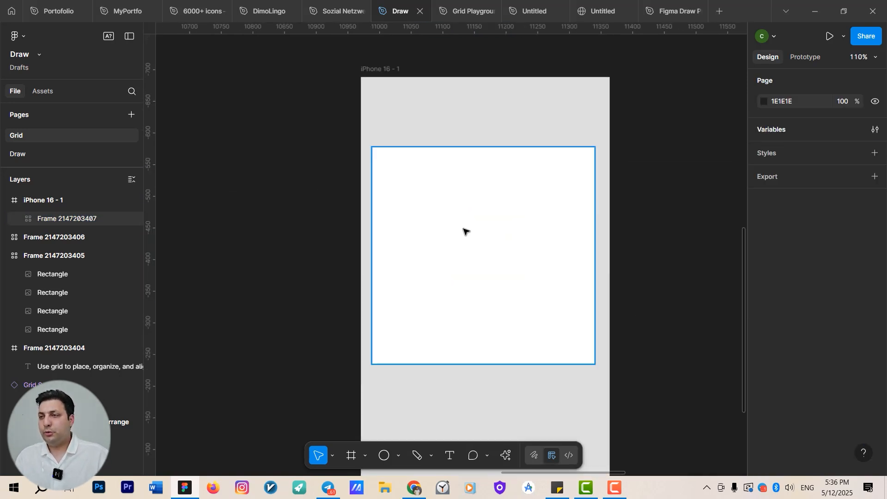
- Move the JANUARY text from Frame 2 into the first row of the phone's grid, starting at the first column
left_click(468, 232)
scroll(512, 229, "down", 4)
left_click_drag(541, 236, 390, 240)
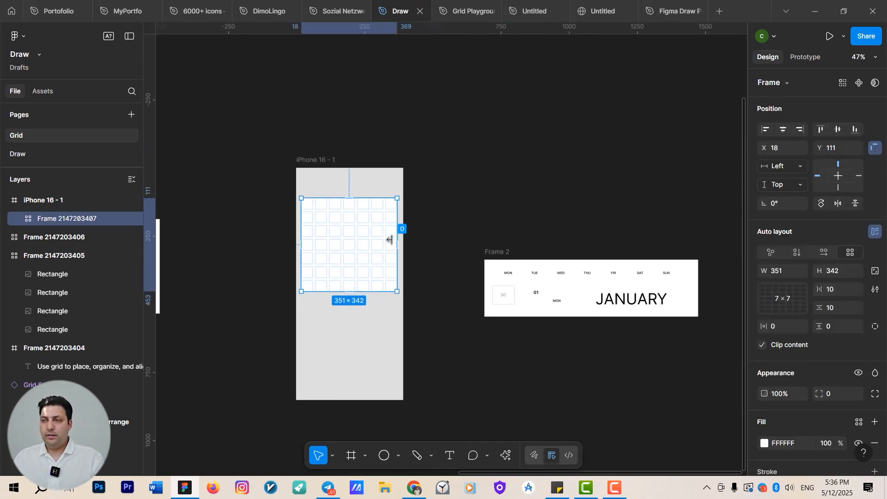
left_click(633, 302)
scroll(630, 301, "up", 3)
scroll(606, 314, "down", 3)
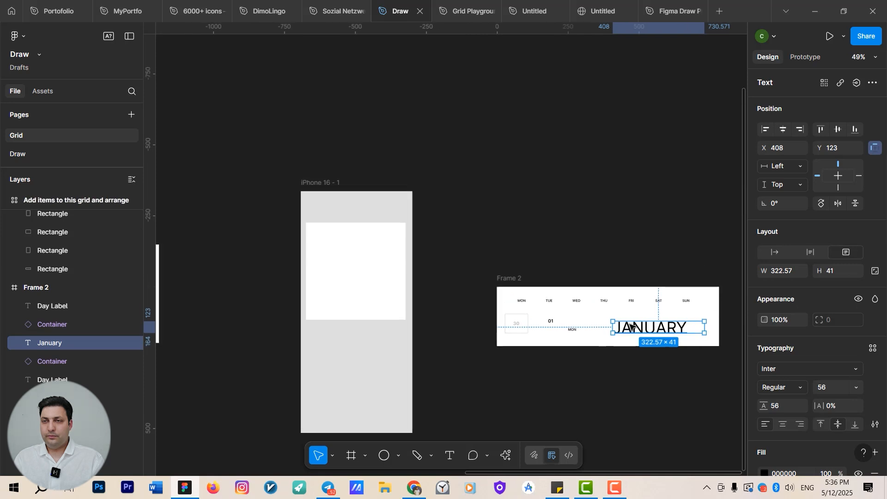
left_click_drag(630, 325, 314, 241)
scroll(305, 227, "up", 5)
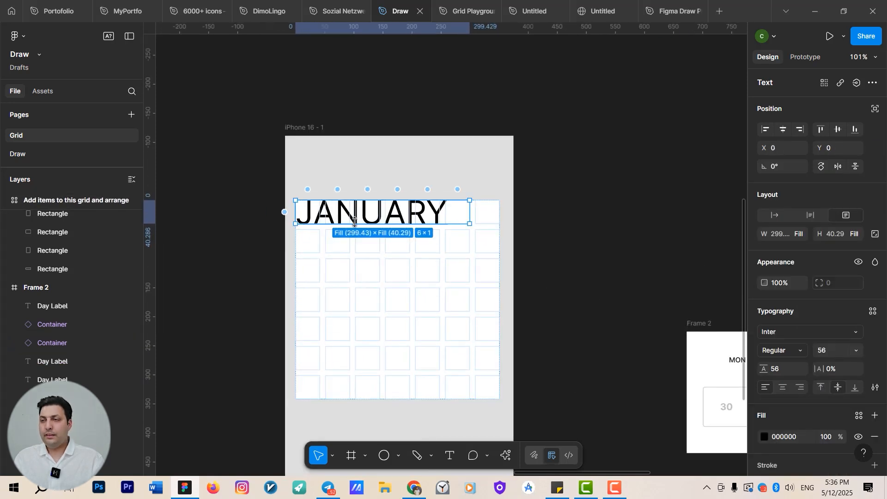
- Copy the MON day label from Frame 2 into the first cell of the grid's second row
scroll(503, 251, "down", 5)
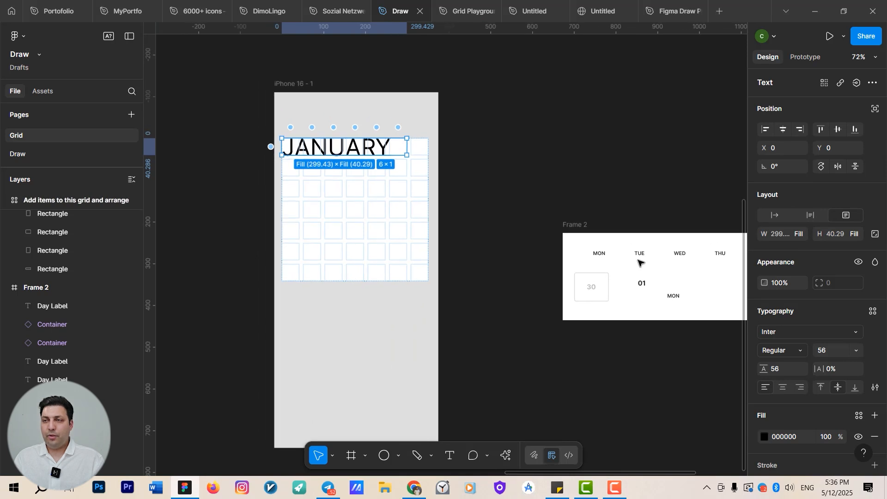
left_click(603, 256)
scroll(563, 287, "up", 2)
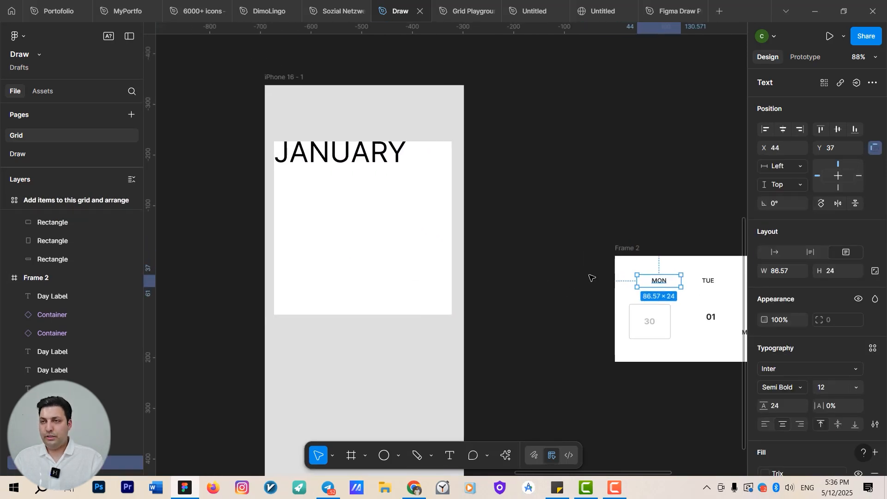
scroll(423, 233, "up", 4)
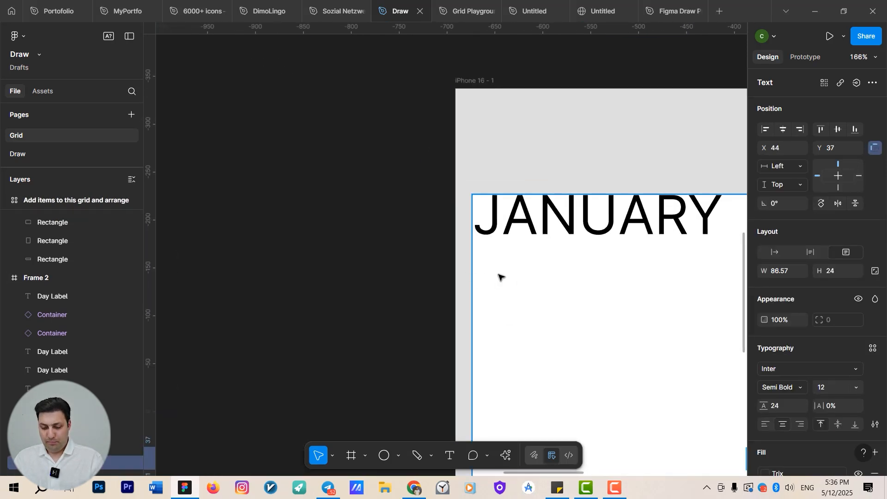
left_click(523, 281)
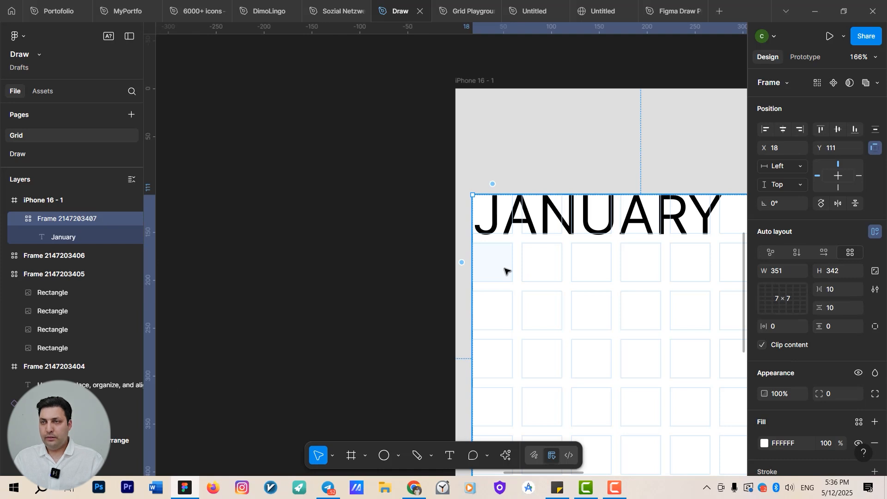
key("ctrl+v")
scroll(505, 271, "up", 5)
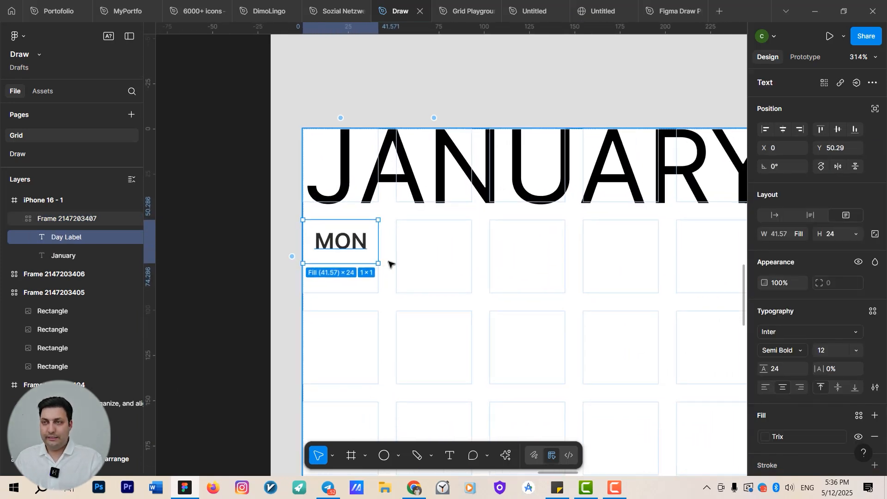
- Paste six more MON labels to fill the remaining cells of the grid's second row
key("ctrl+v")
key("ctrl+v")
key("ctrl+v")
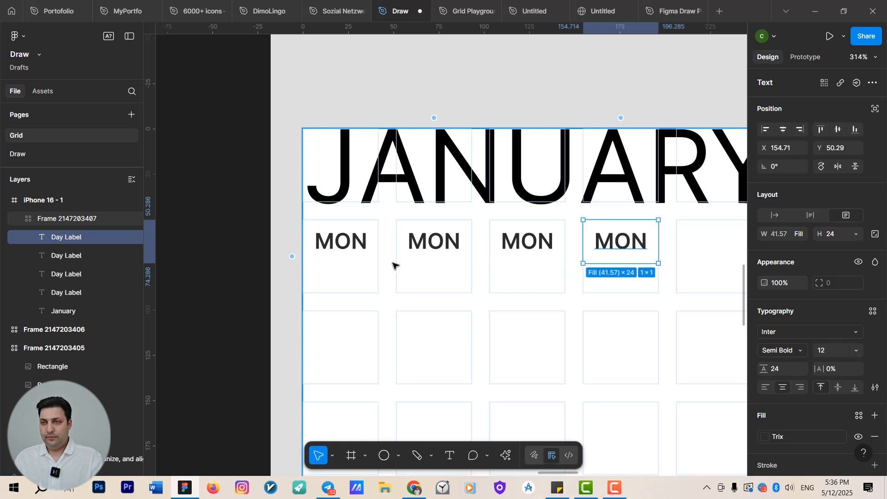
scroll(396, 263, "right", 2)
scroll(340, 275, "down", 4)
key("ctrl+v")
key("ctrl+v")
key("ctrl+v")
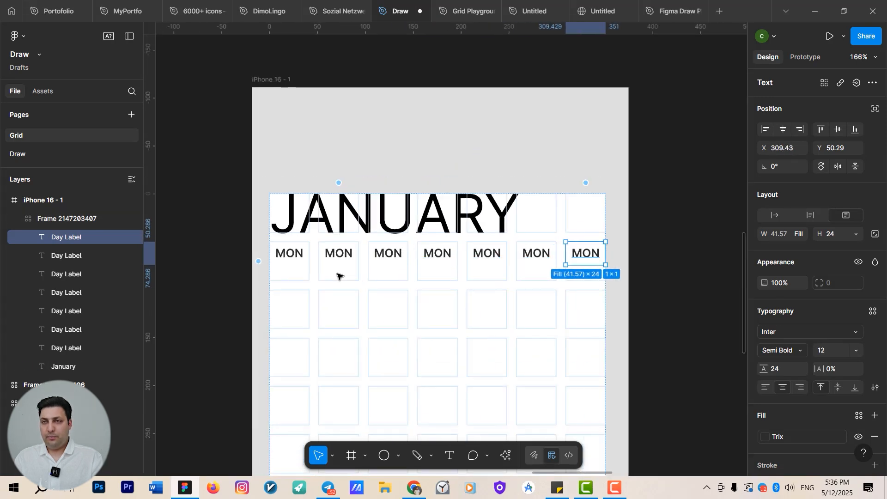
- Change the six copied day labels after MON to TUE, WED, THU, FRI, SAT and SUN
left_click(287, 263)
double_click(341, 260)
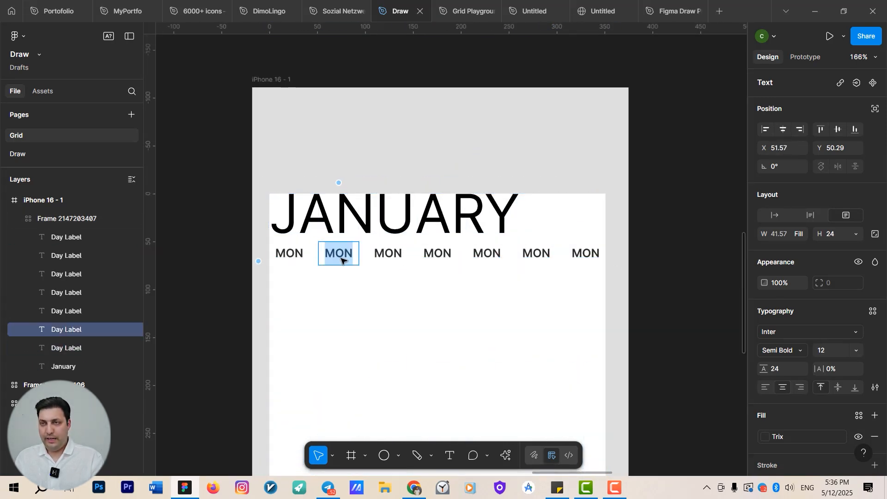
type("TUE")
key("Tab")
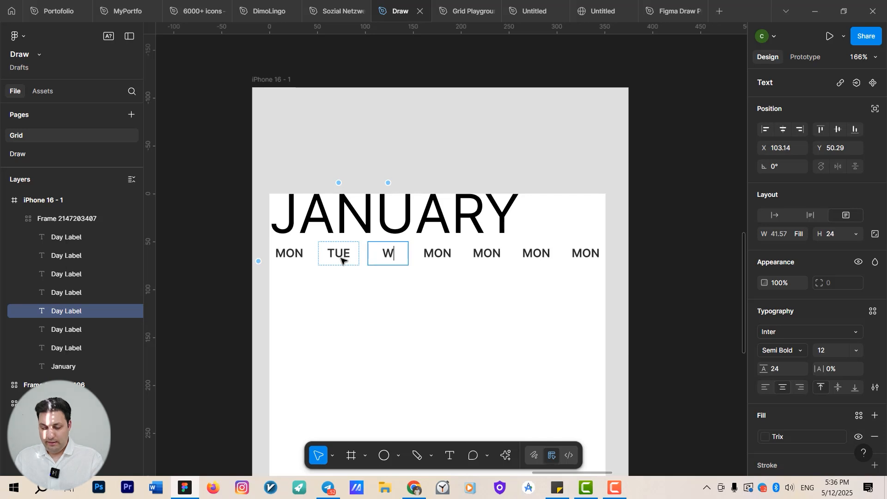
key("Tab")
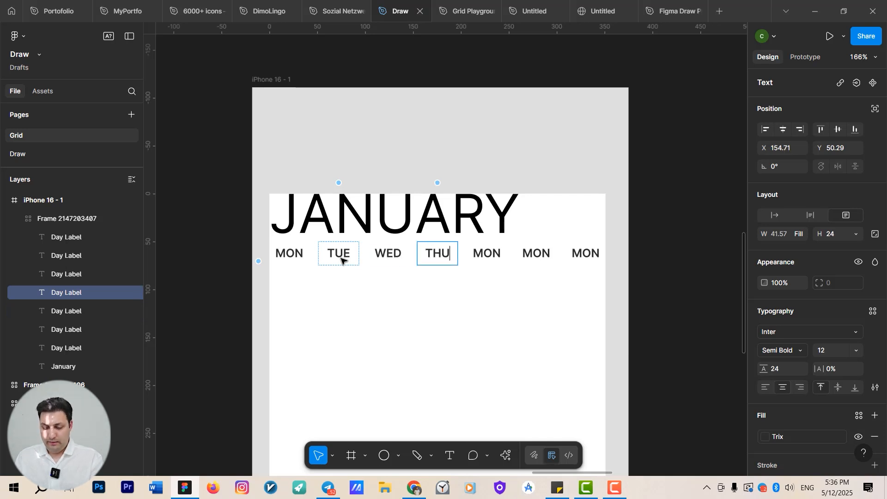
key("Tab")
key("Tab")
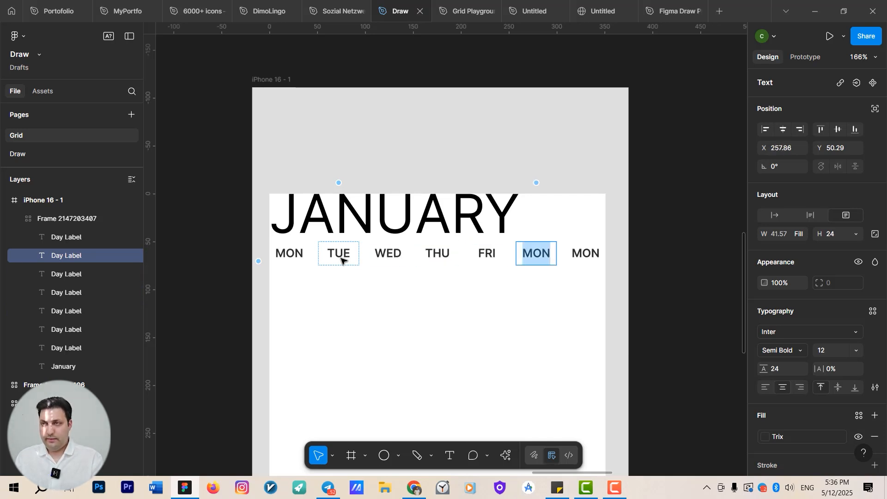
type("SAT")
key("Tab")
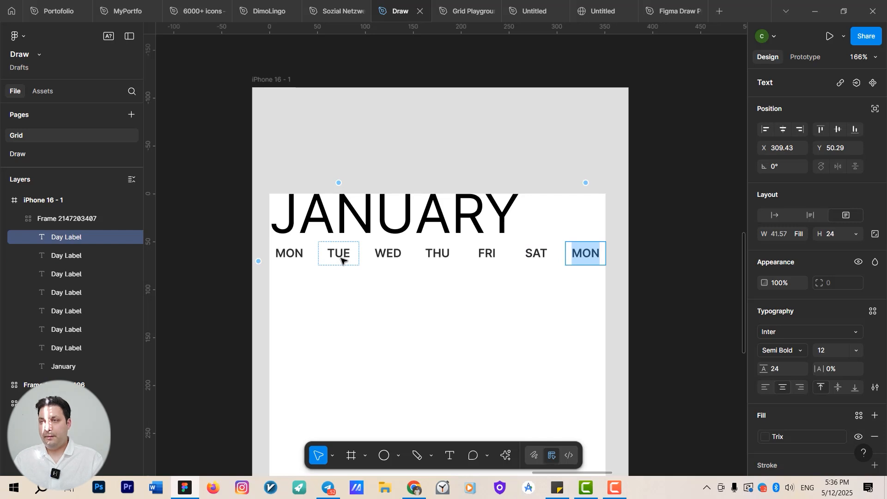
key("Escape")
left_click(647, 200)
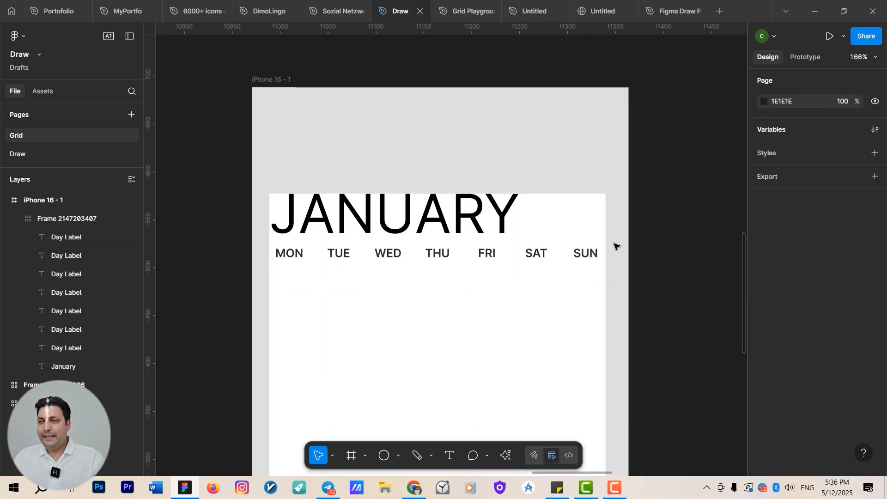
- Copy the 01 date container from Frame 2 into the WED cell of the phone grid's third row
left_click_drag(557, 240, 562, 172)
scroll(561, 172, "down", 5)
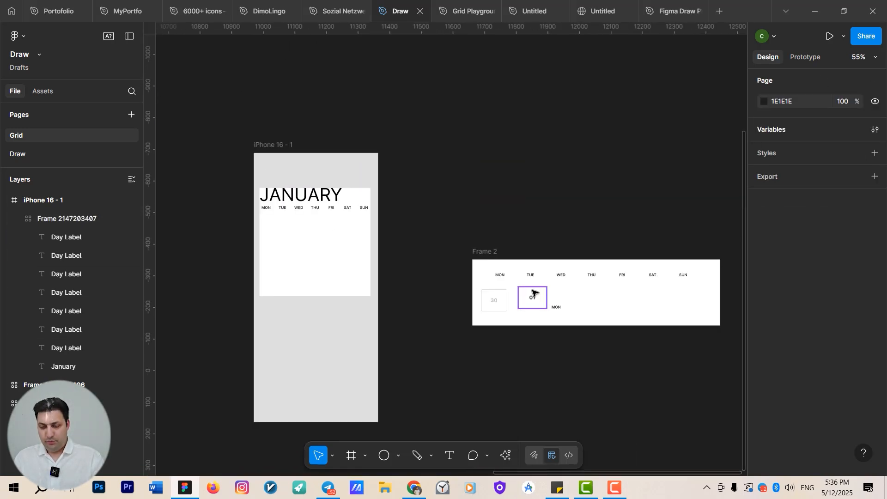
left_click(534, 292)
scroll(534, 292, "up", 4)
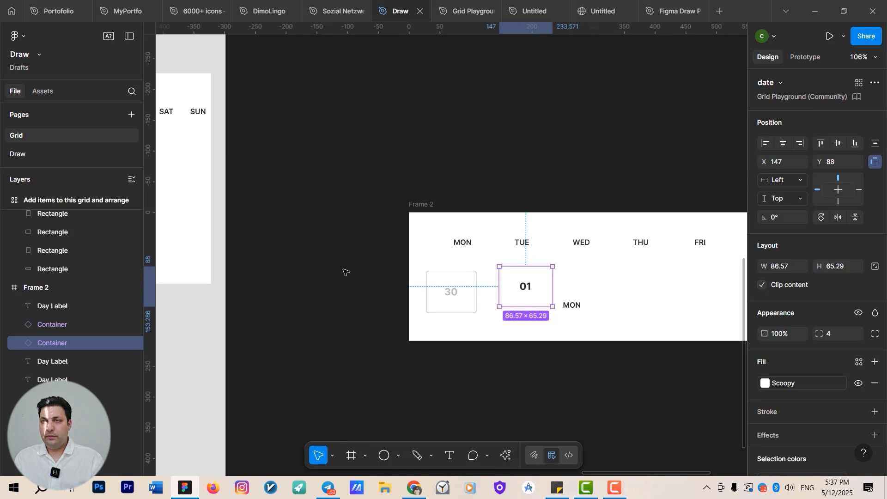
left_click_drag(346, 273, 737, 321)
scroll(431, 260, "up", 4)
left_click(388, 131)
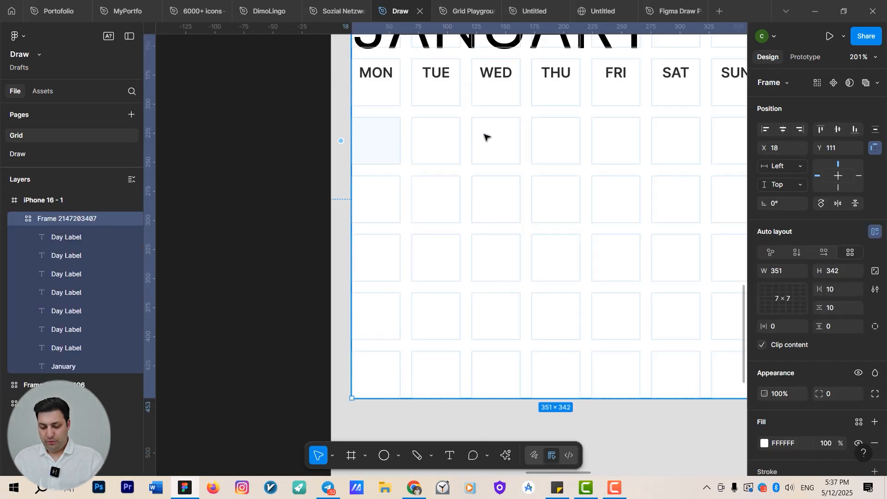
key("ctrl+v")
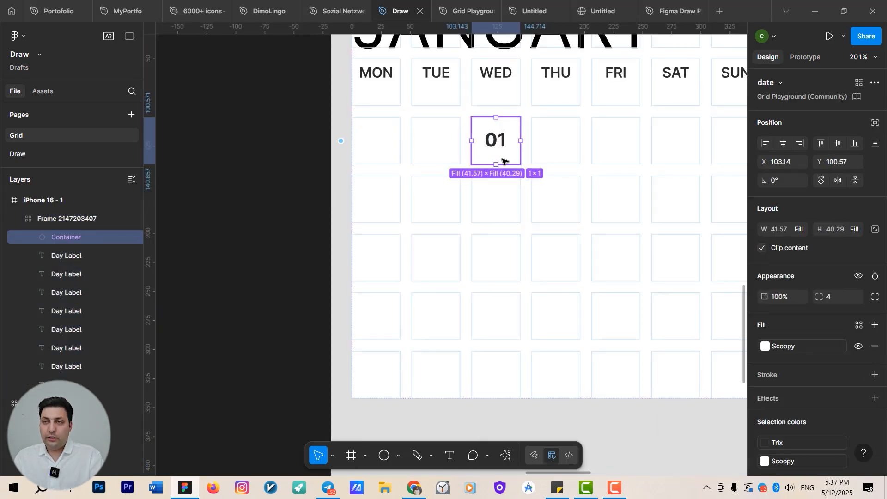
- Paste 25 more copies of the 01 date container to fill the grid from THU in the third row through SUN in the sixth
left_click_drag(508, 174, 441, 202)
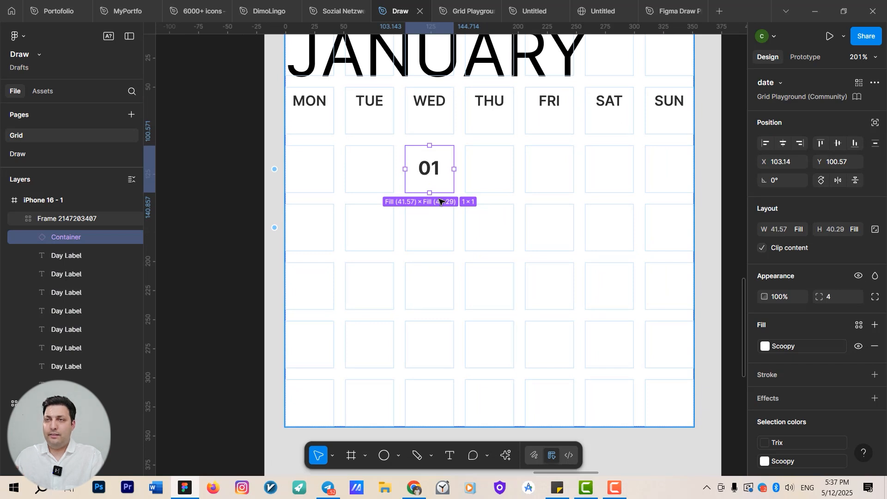
key("ctrl+v")
key("ctrl+v")
key("ctrl+v")
key("ctrl+v")
key("ctrl+v")
key("ctrl+v")
key("ctrl+v")
key("ctrl+v")
key("ctrl+v")
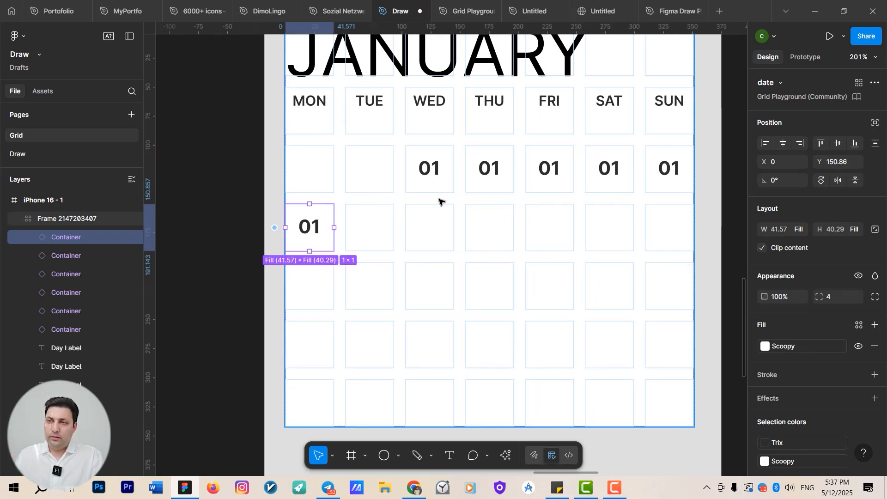
key("ctrl+v")
key("ctrl+v")
key("ctrl+v")
key("ctrl+v")
key("ctrl+v")
key("ctrl+v")
key("ctrl+v")
key("ctrl+v")
key("ctrl+v")
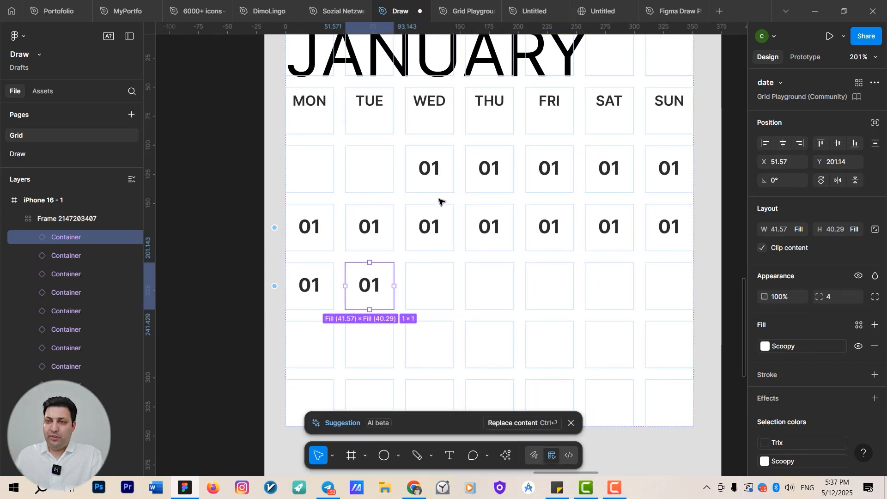
key("ctrl+v")
key("ctrl+v")
key("ctrl+v")
key("ctrl+v")
key("ctrl+v")
key("ctrl+v")
key("ctrl+v")
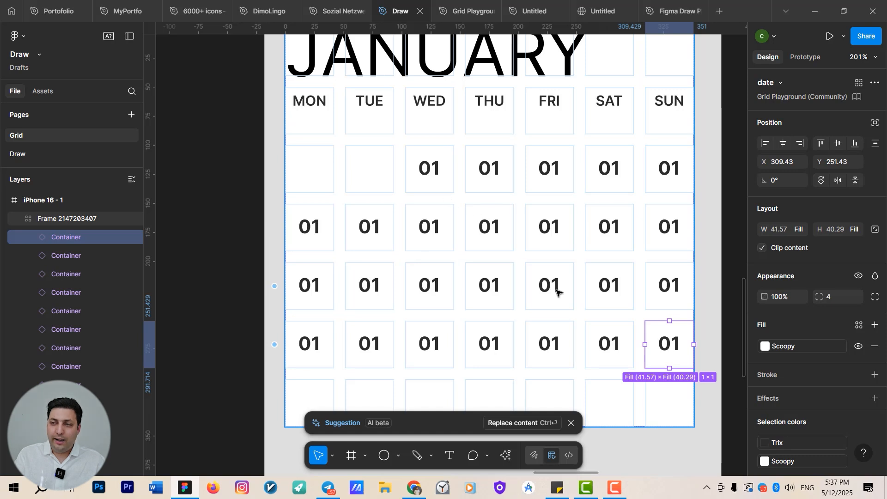
- Apply the AI Replace content suggestion to number the date containers 01 to 26, and dismiss the completion notice
left_click(519, 426)
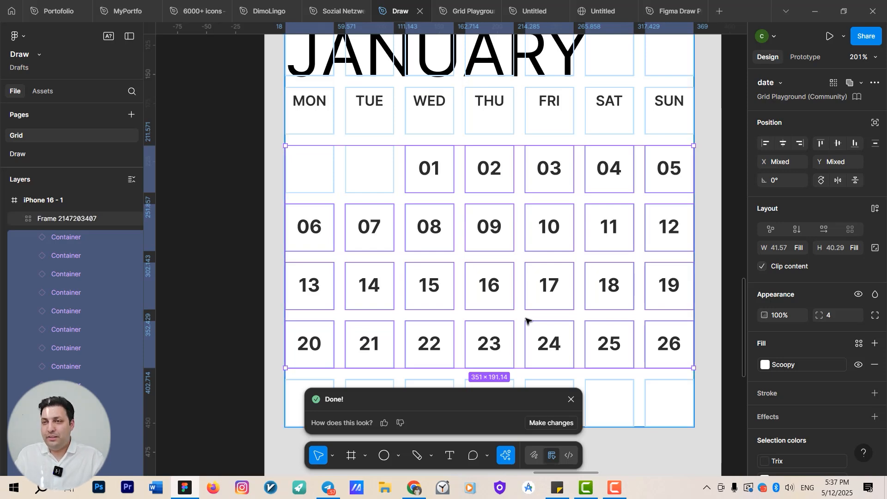
scroll(526, 319, "down", 5)
scroll(577, 331, "down", 5)
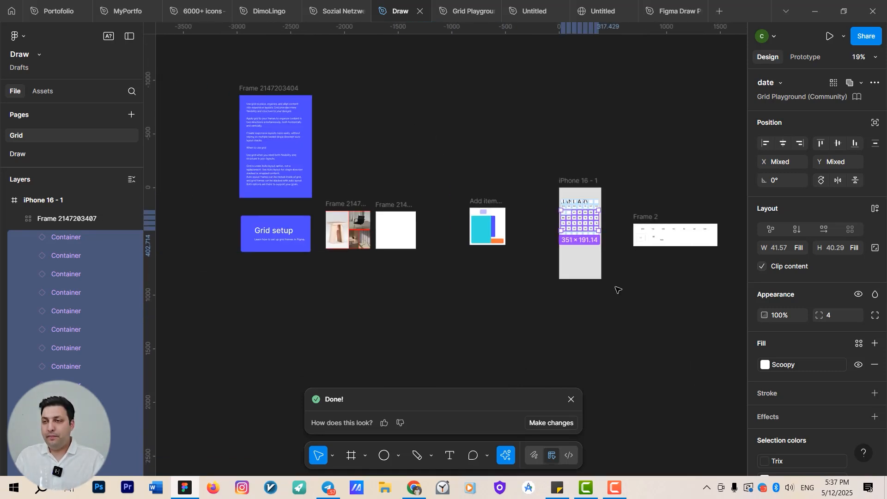
left_click(571, 399)
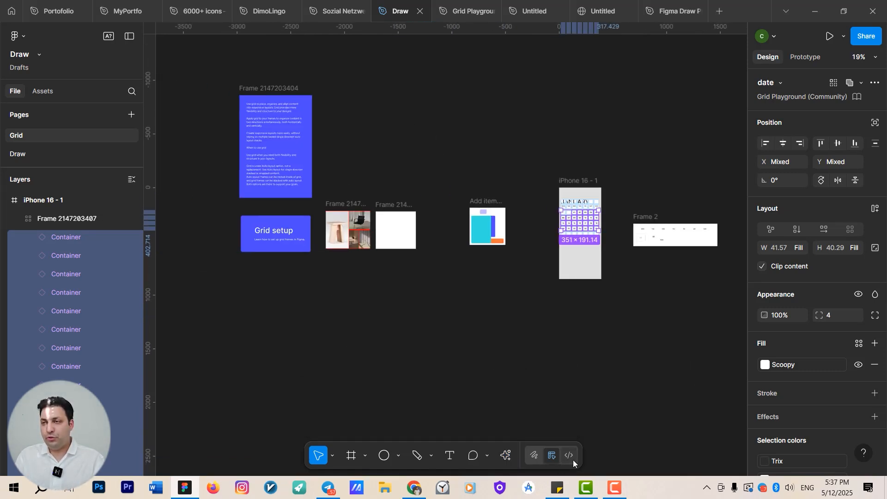
- Switch to Dev Mode and inspect the Compose code of the JANUARY text in the phone calendar
left_click(573, 460)
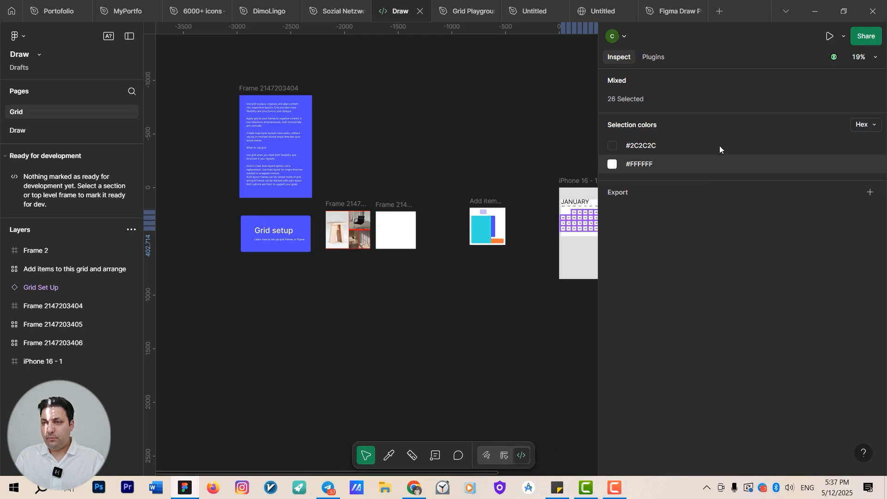
scroll(442, 408, "up", 4)
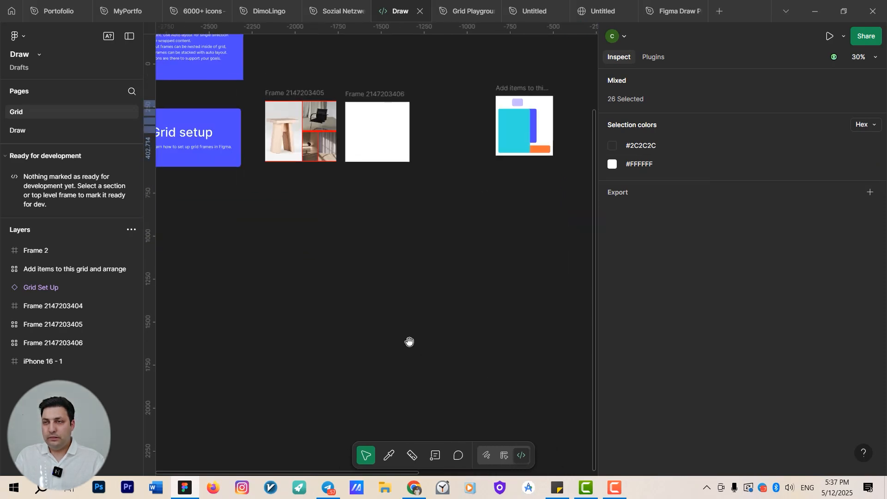
left_click_drag(410, 342, 265, 289)
left_click_drag(406, 238, 203, 278)
scroll(355, 229, "up", 4)
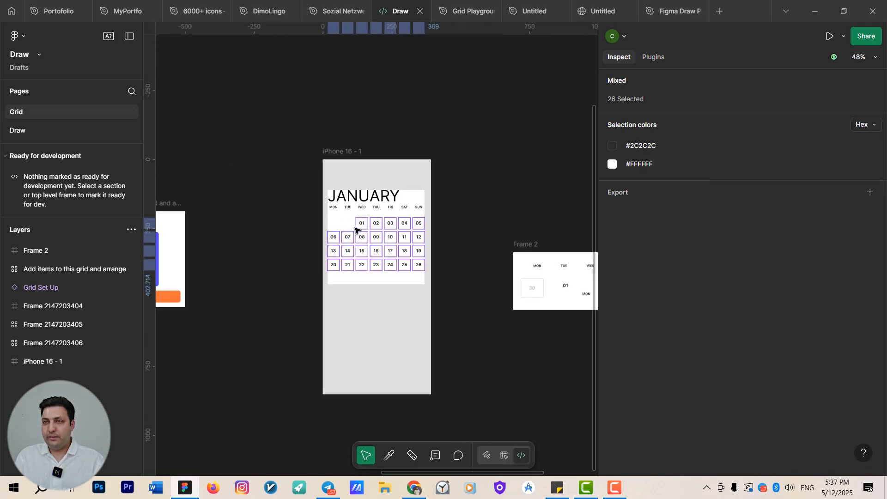
left_click(353, 196)
scroll(358, 238, "up", 7)
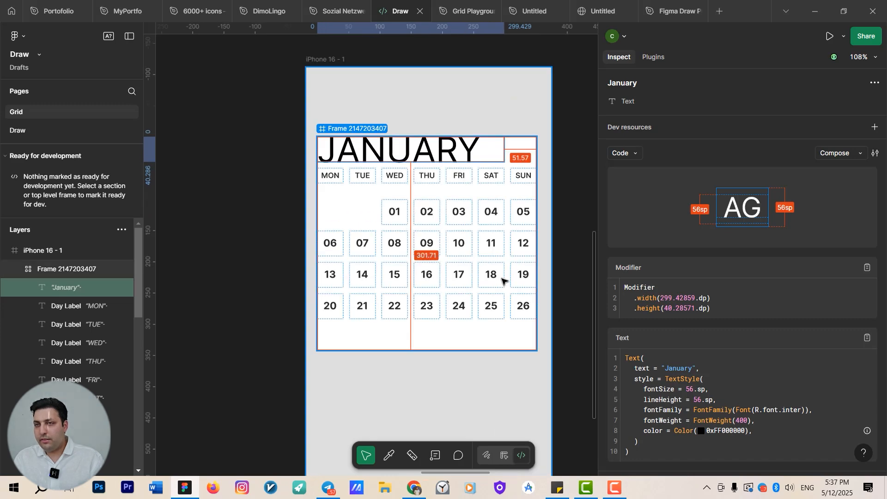
- Inspect the code and selection colors of the calendar grid frame and its parent iPhone 16 - 1 frame
left_click(503, 279)
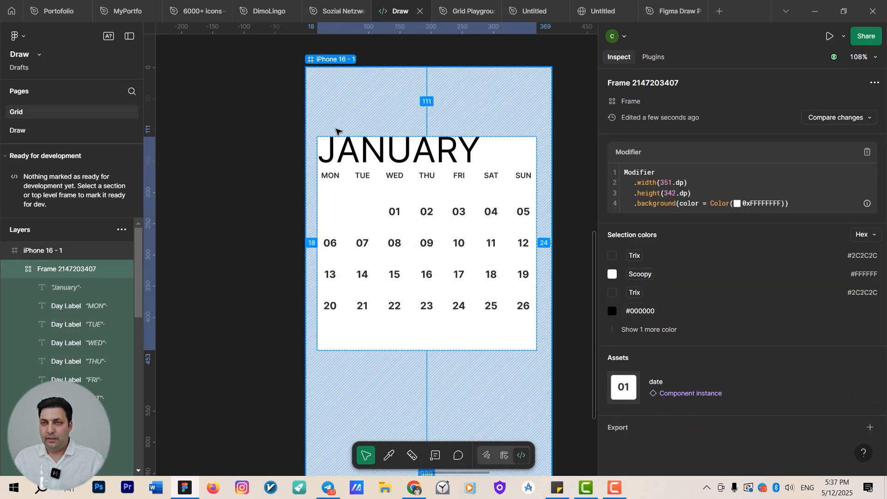
left_click(335, 131)
scroll(336, 136, "up", 4)
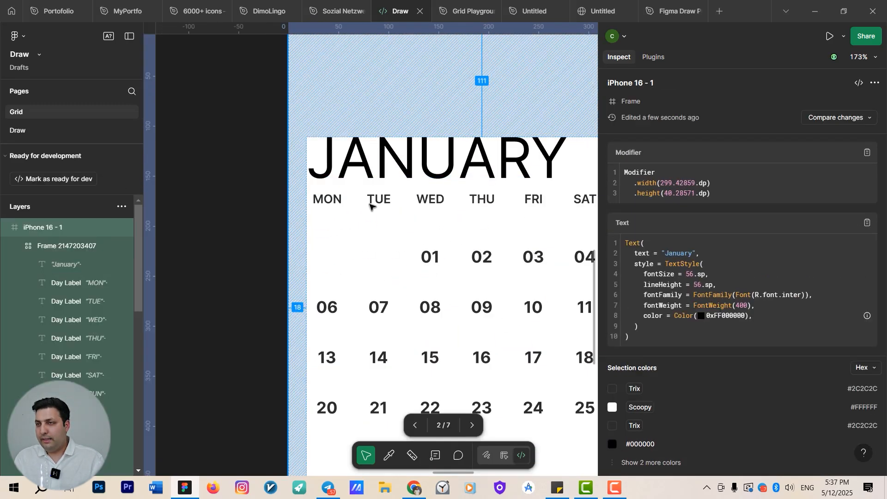
left_click(361, 226)
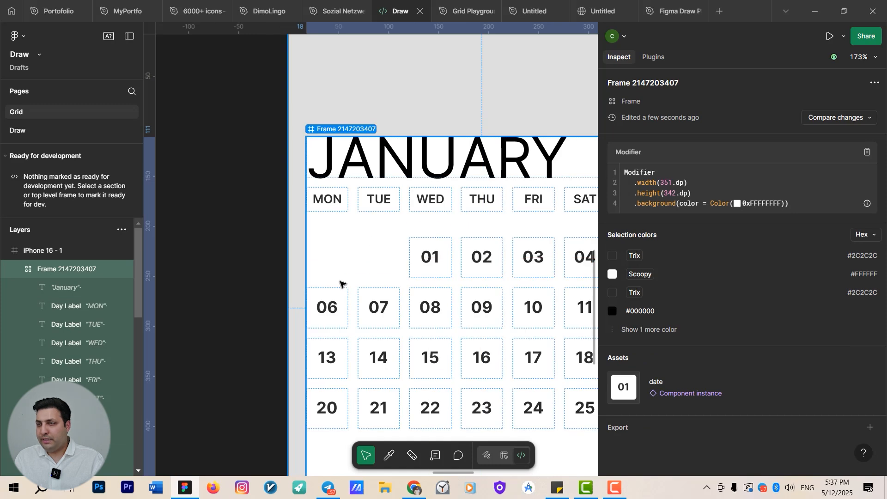
- Inspect the 06 date container's box model, modifier, variables, layout code and selection colors
left_click(327, 300)
scroll(669, 339, "down", 2)
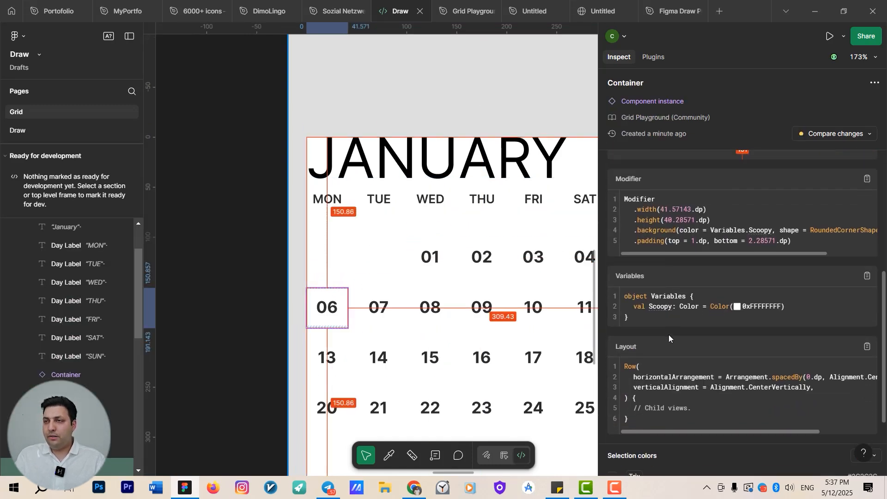
scroll(689, 287, "down", 2)
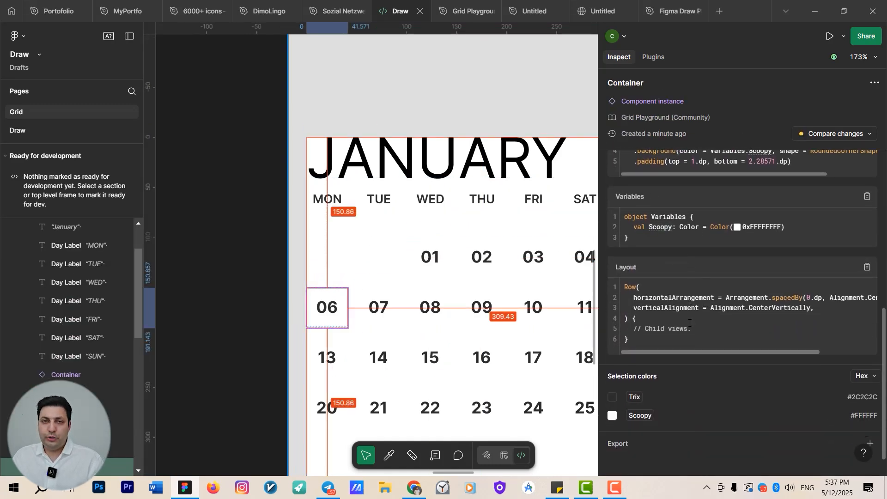
scroll(689, 322, "down", 1)
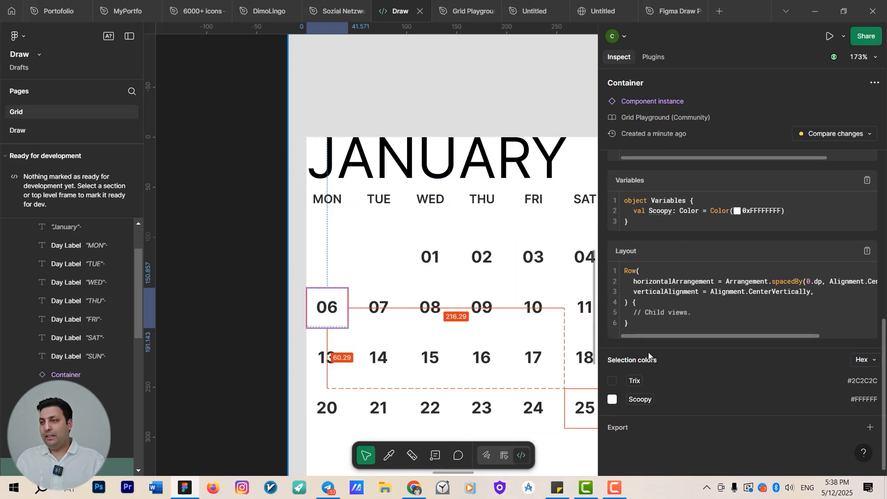
scroll(692, 238, "up", 1)
scroll(691, 238, "up", 6)
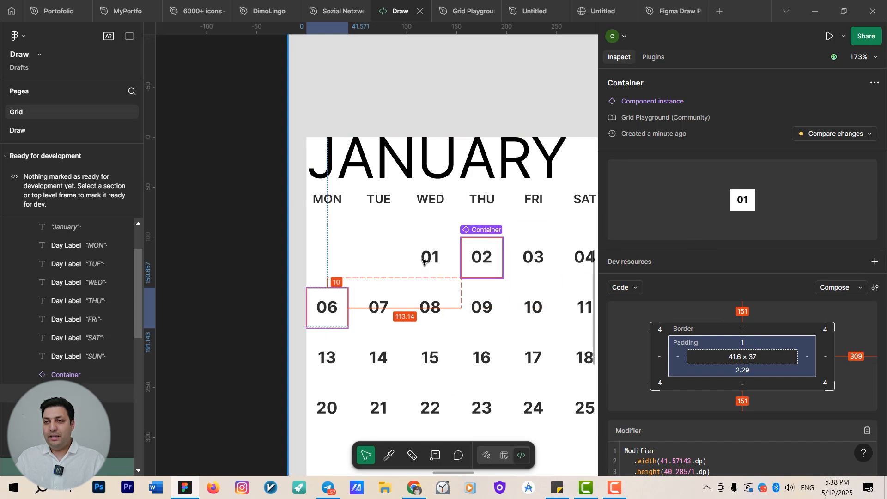
scroll(379, 273, "down", 3)
scroll(379, 273, "down", 4)
left_click_drag(379, 363, 289, 217)
scroll(288, 218, "down", 2)
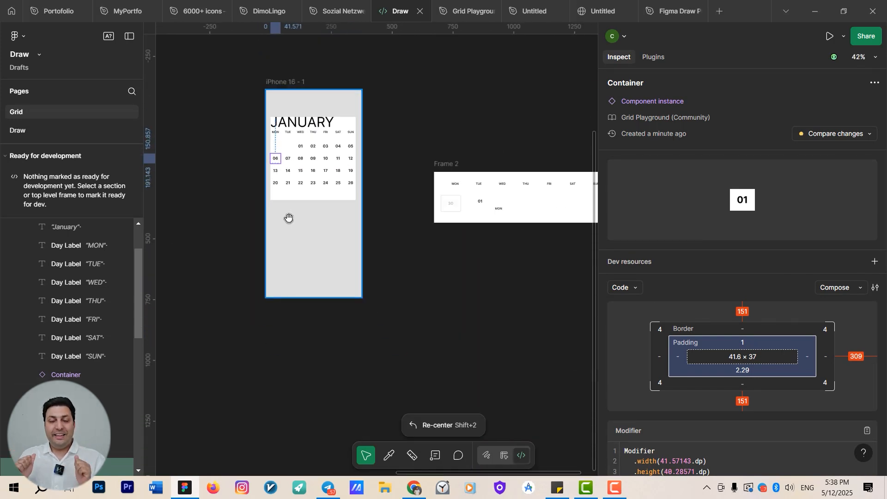